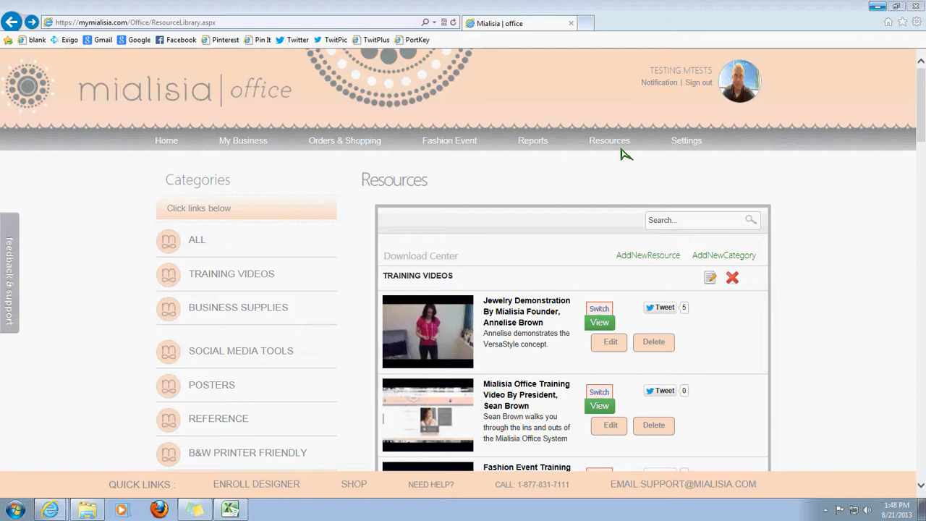
Open the resource library page and look over its category list and the training videos section.
{"action": "mouse_move", "coordinate": [622, 153]}
{"action": "left_click", "coordinate": [628, 181]}
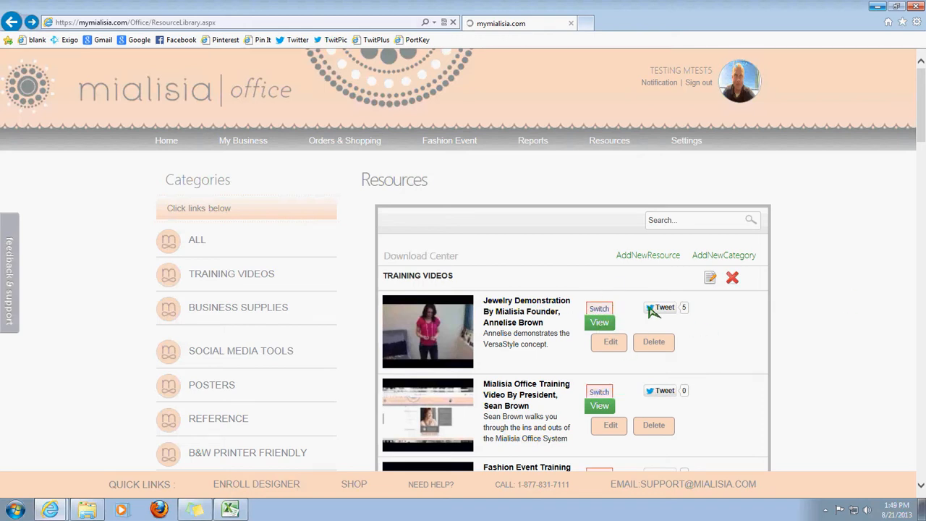
{"action": "scroll", "coordinate": [848, 371], "scroll_direction": "down", "scroll_amount": 1}
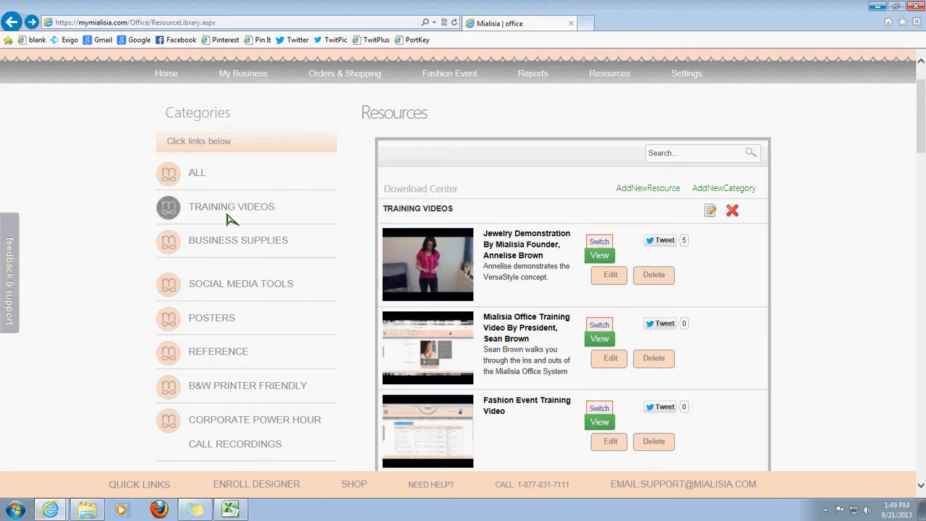
{"action": "scroll", "coordinate": [905, 239], "scroll_direction": "down", "scroll_amount": 1}
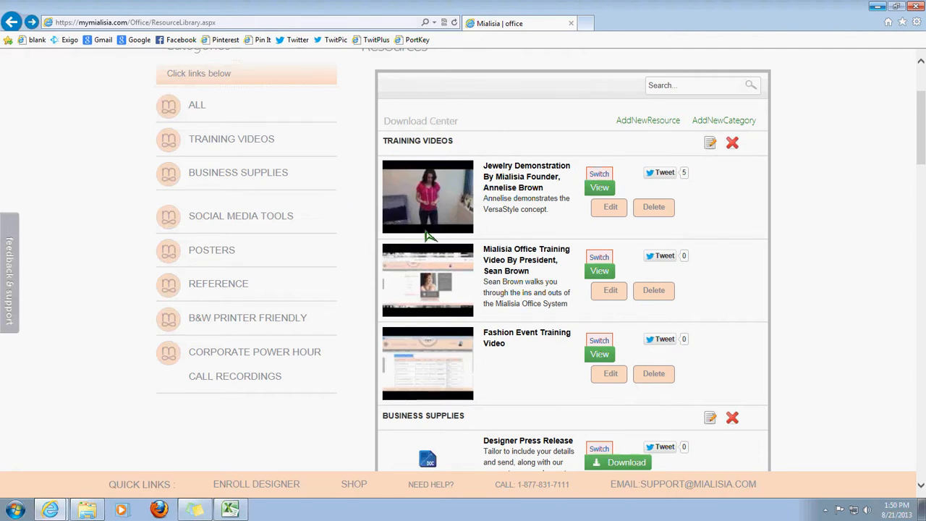
{"action": "scroll", "coordinate": [897, 229], "scroll_direction": "down", "scroll_amount": 1}
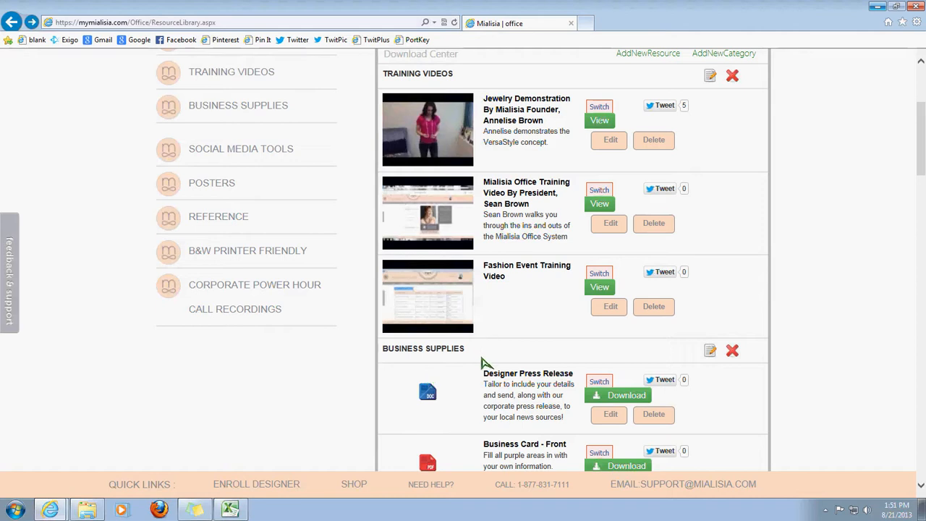
{"action": "scroll", "coordinate": [263, 306], "scroll_direction": "up", "scroll_amount": 1}
{"action": "scroll", "coordinate": [258, 120], "scroll_direction": "up", "scroll_amount": 2}
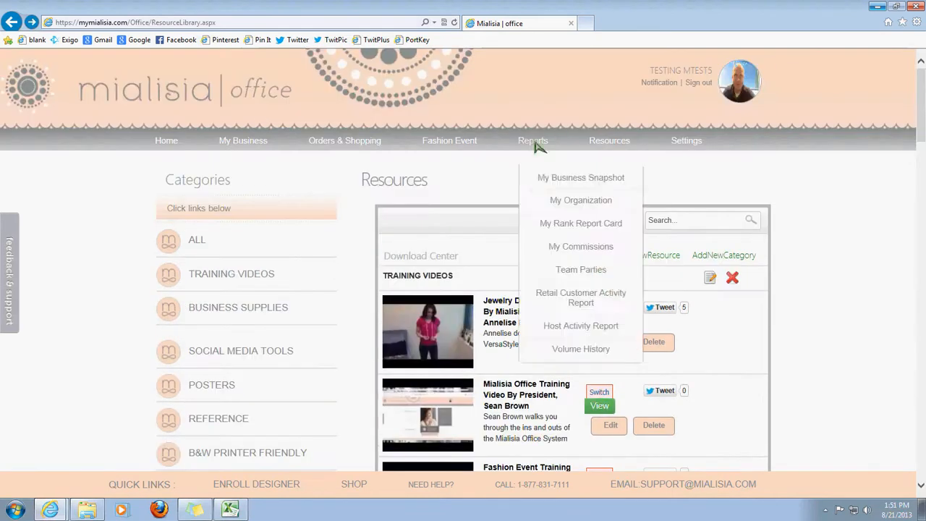
{"action": "scroll", "coordinate": [848, 362], "scroll_direction": "down", "scroll_amount": 3}
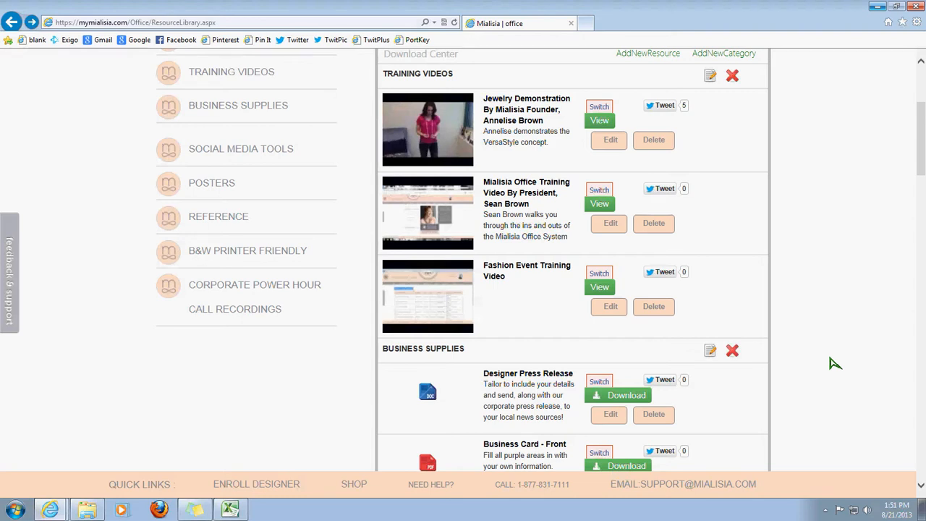
Download the Designer Press Release from the Business Supplies section and open it in Word.
{"action": "scroll", "coordinate": [833, 363], "scroll_direction": "down", "scroll_amount": 4}
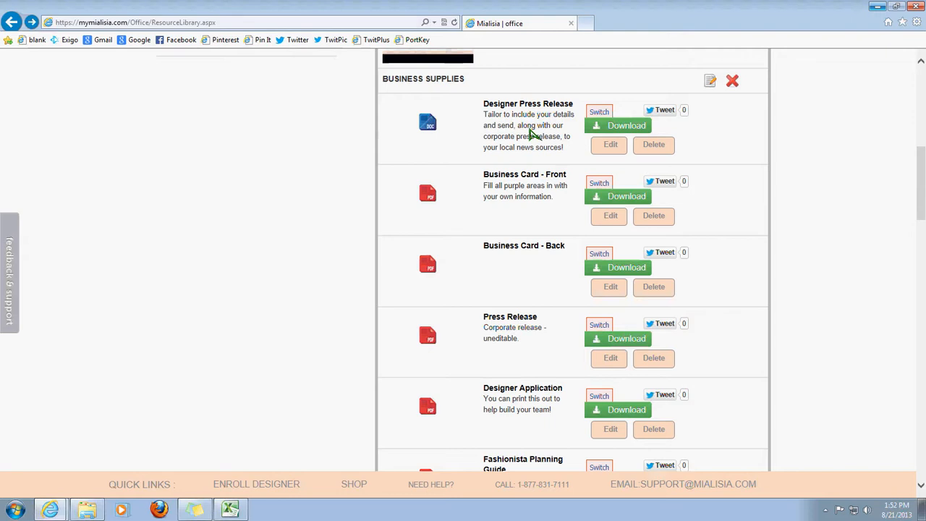
{"action": "left_click", "coordinate": [620, 126]}
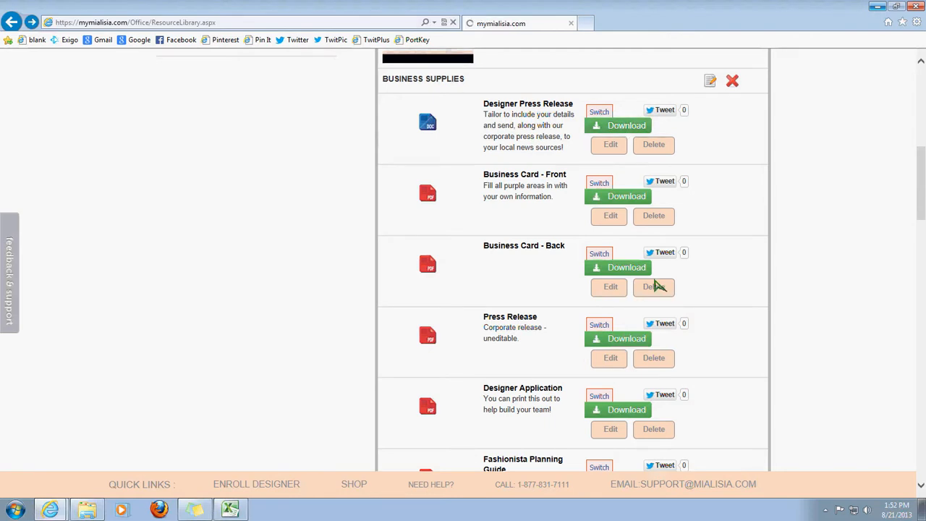
{"action": "left_click", "coordinate": [606, 485]}
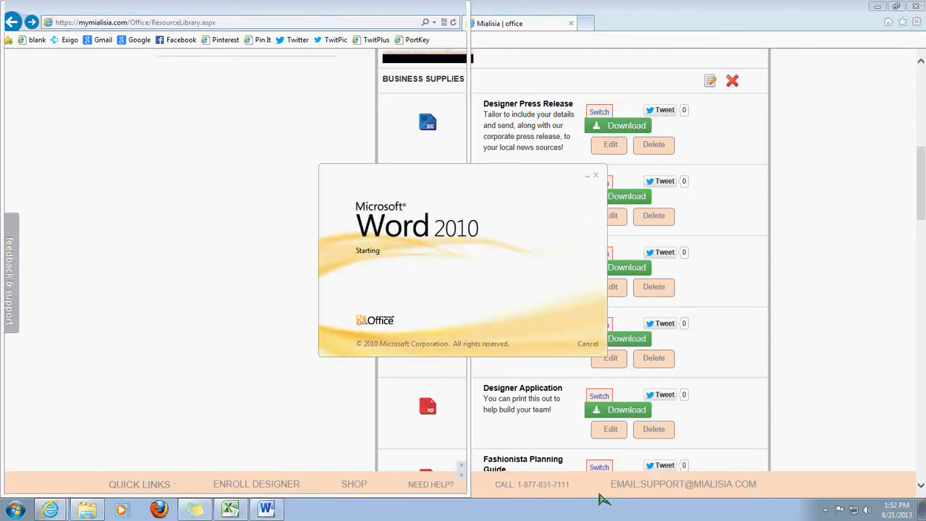
{"action": "left_click", "coordinate": [436, 10]}
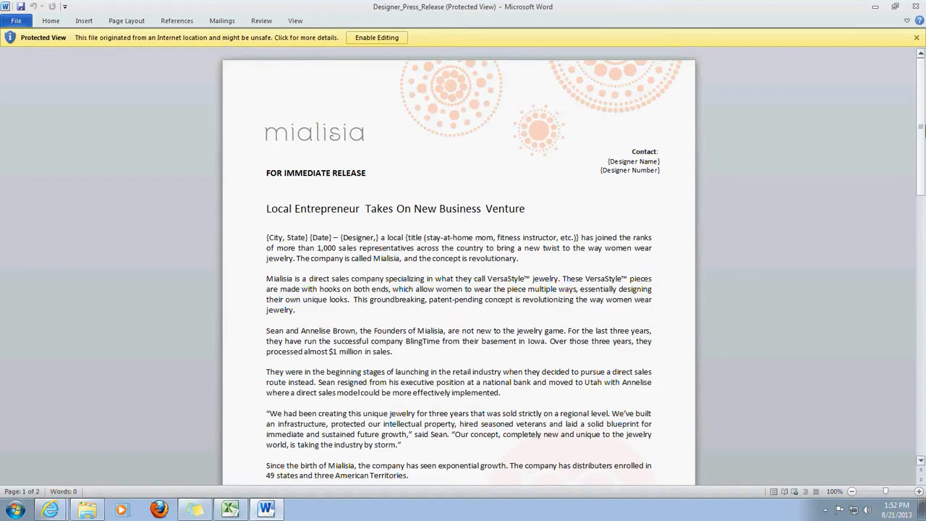
Read through both pages of the Designer Press Release, including the About Mialisia section, and close the document.
{"action": "left_click_drag", "start_coordinate": [923, 129], "coordinate": [923, 174]}
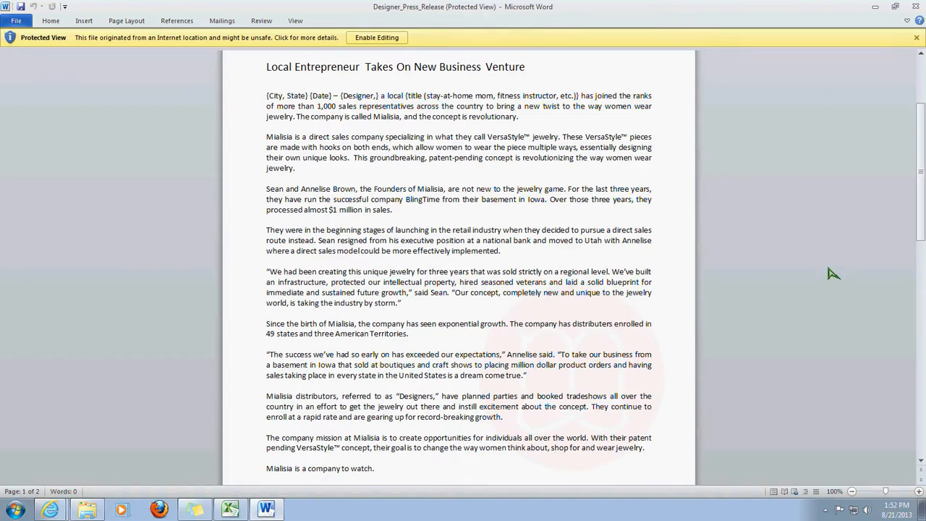
{"action": "scroll", "coordinate": [833, 273], "scroll_direction": "up", "scroll_amount": 4}
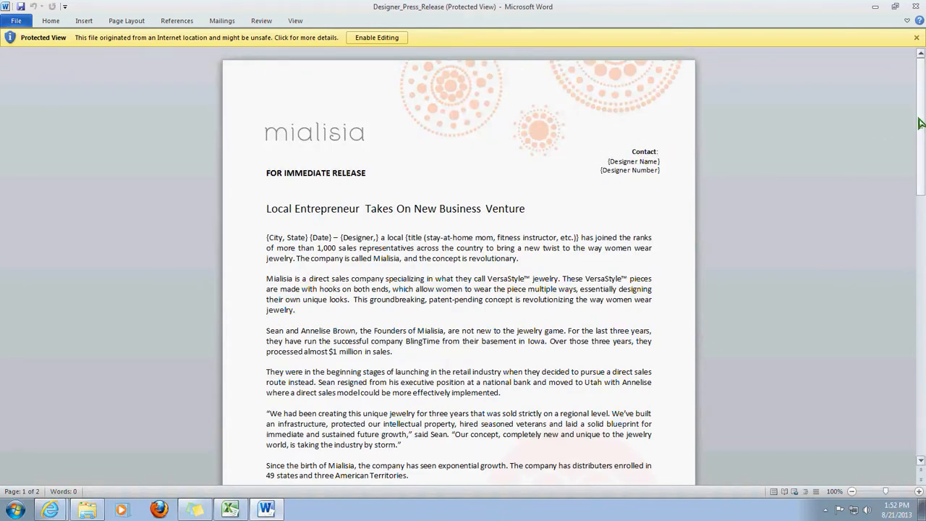
{"action": "scroll", "coordinate": [650, 255], "scroll_direction": "down", "scroll_amount": 15}
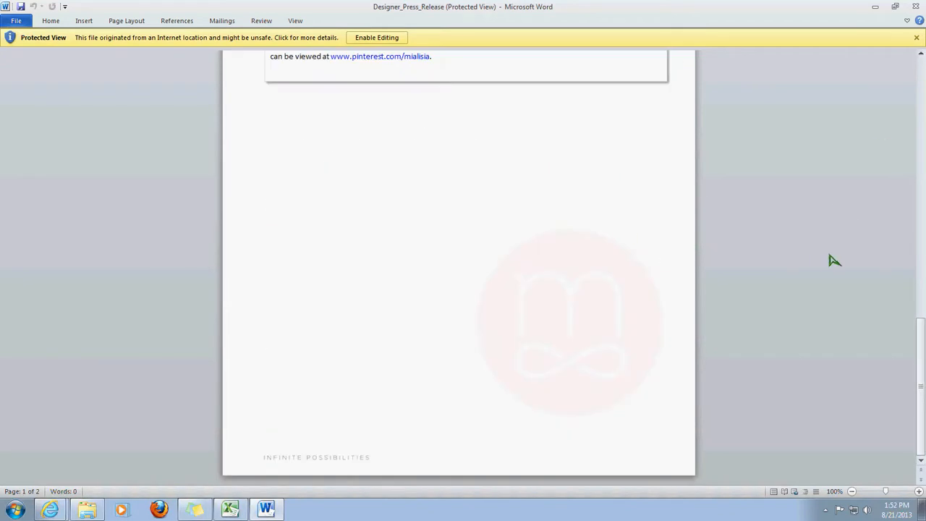
{"action": "scroll", "coordinate": [834, 260], "scroll_direction": "up", "scroll_amount": 5}
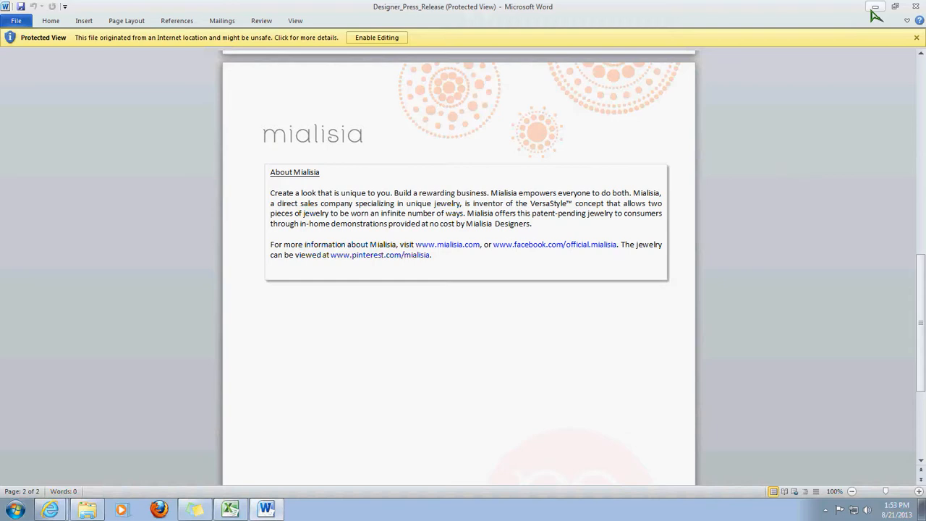
{"action": "left_click", "coordinate": [917, 6]}
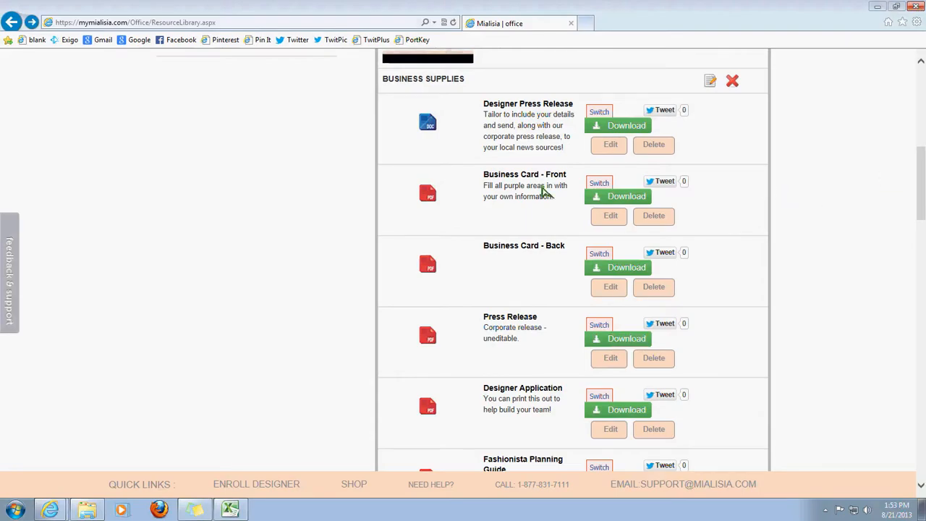
Open the Business Card - Front PDF to inspect its fillable name, title and contact fields, closing the file without edits.
{"action": "left_click", "coordinate": [617, 199]}
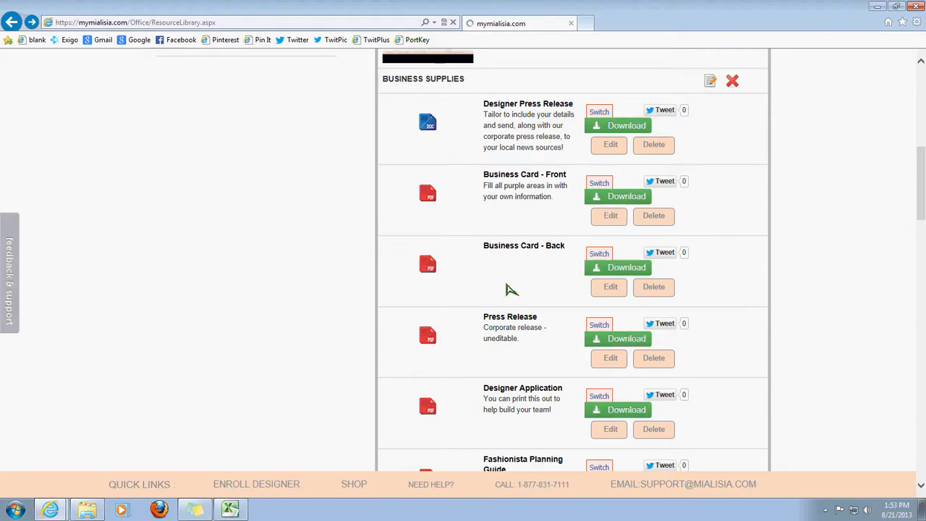
{"action": "left_click", "coordinate": [606, 485]}
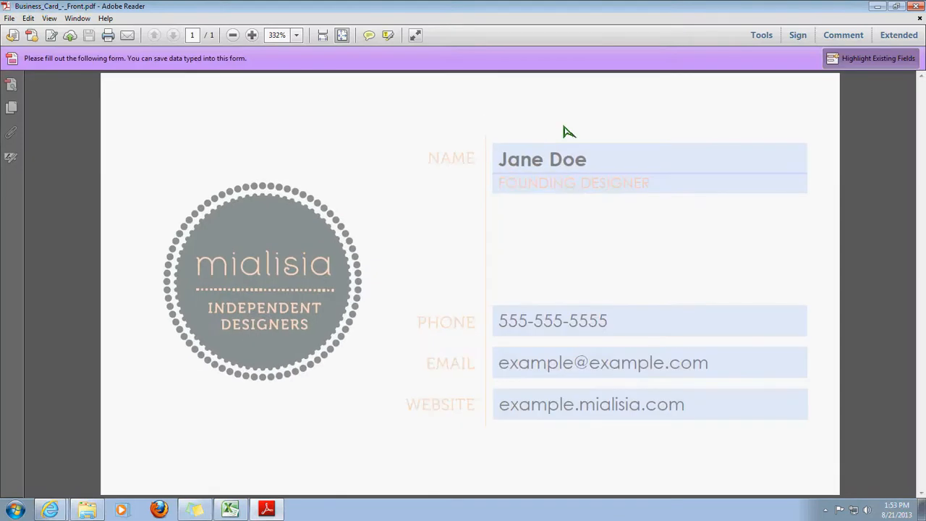
{"action": "left_click", "coordinate": [604, 168]}
{"action": "key", "text": "Tab"}
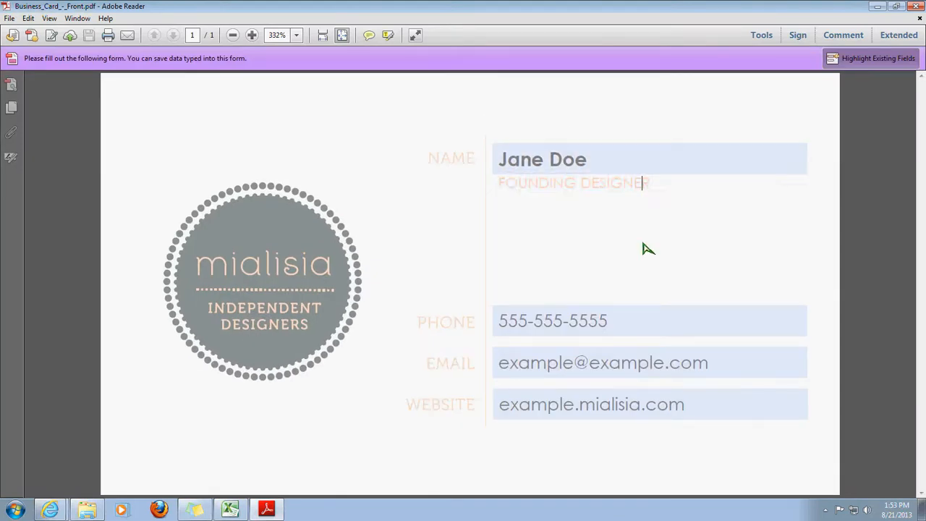
{"action": "left_click", "coordinate": [613, 371]}
{"action": "left_click", "coordinate": [620, 367]}
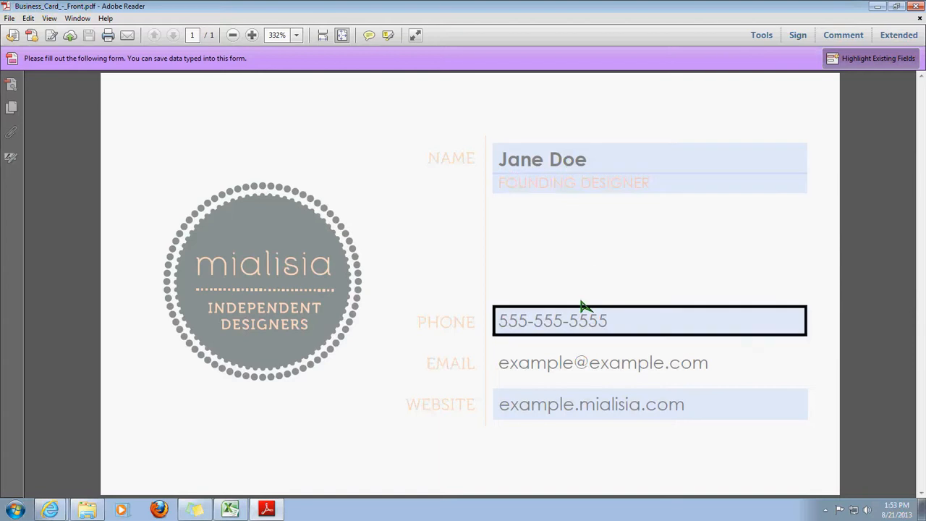
{"action": "left_click", "coordinate": [610, 237]}
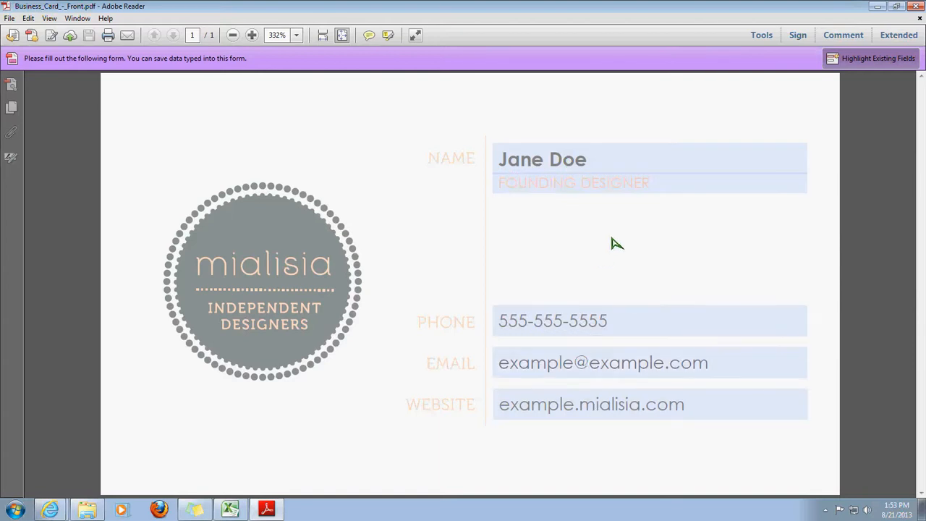
{"action": "left_click_drag", "start_coordinate": [591, 185], "coordinate": [666, 186]}
{"action": "left_click", "coordinate": [666, 186]}
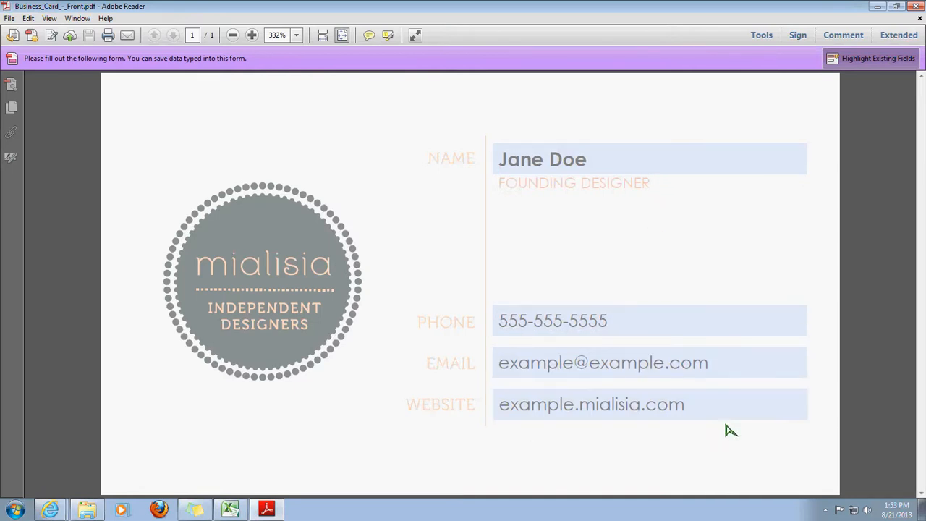
{"action": "left_click", "coordinate": [916, 5]}
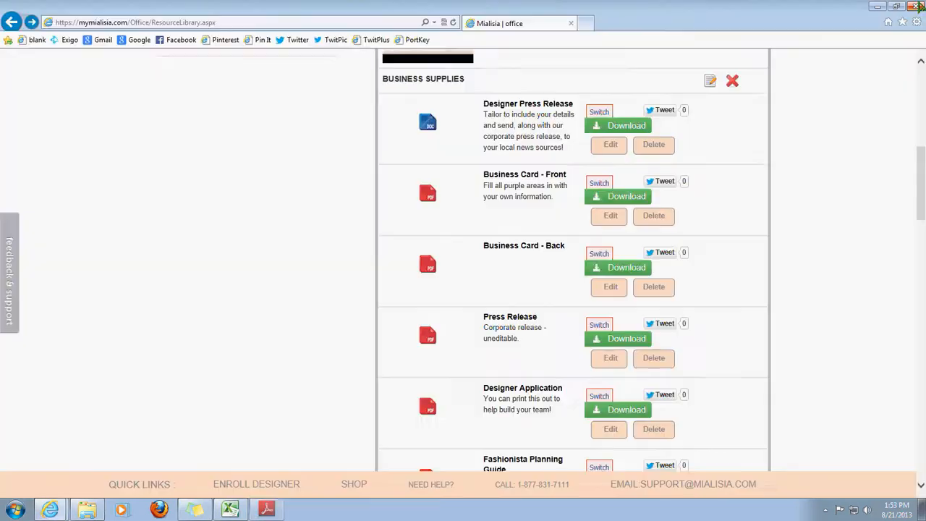
Open the Business Card - Back PDF to view its pattern design, and close the file.
{"action": "left_click", "coordinate": [614, 269]}
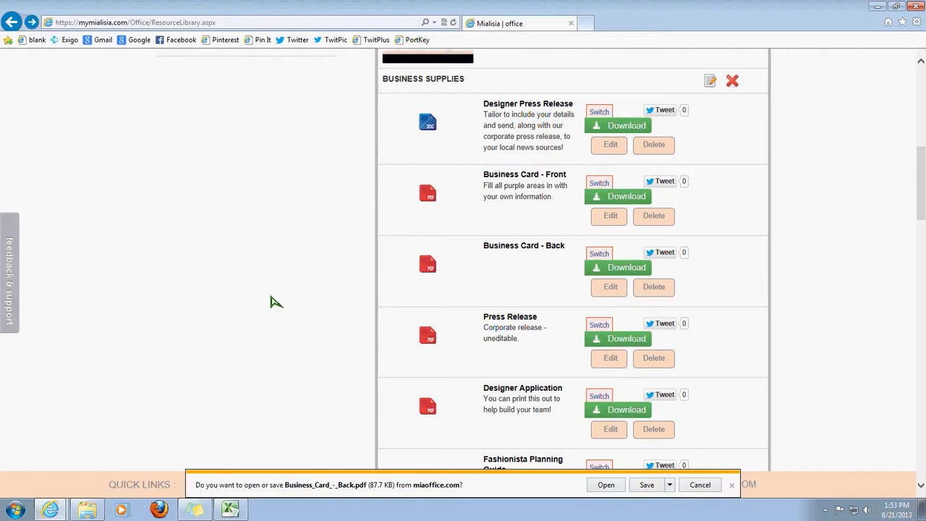
{"action": "left_click", "coordinate": [606, 484]}
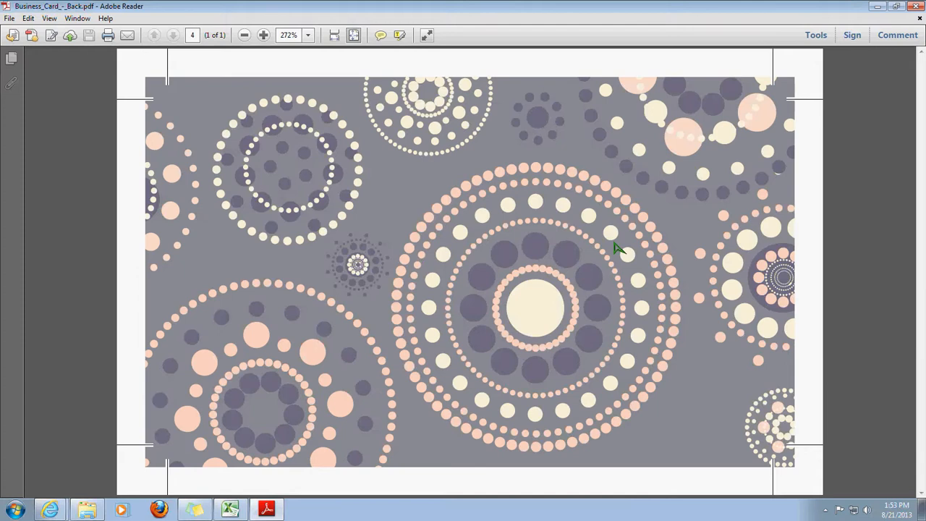
{"action": "left_click", "coordinate": [918, 7]}
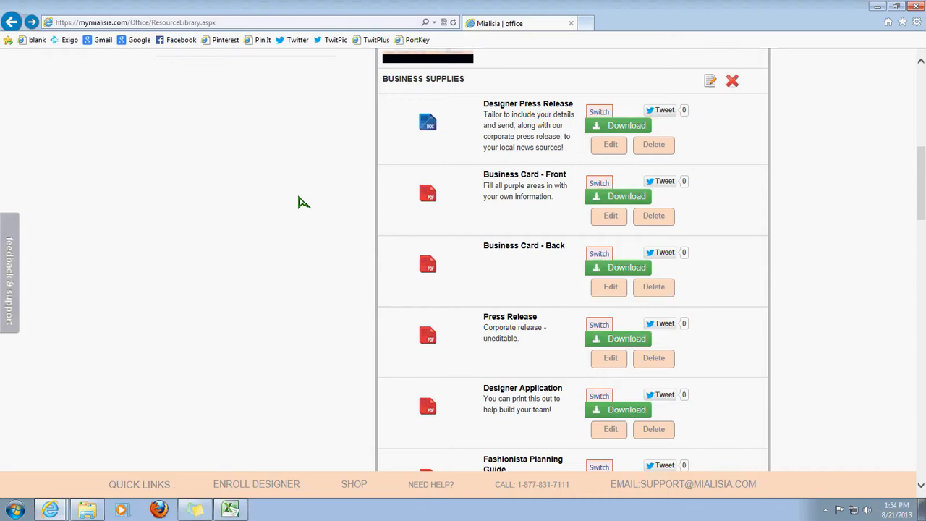
Open the corporate Press Release PDF to review both pages in full-page view, and close the file.
{"action": "scroll", "coordinate": [303, 202], "scroll_direction": "down", "scroll_amount": 2}
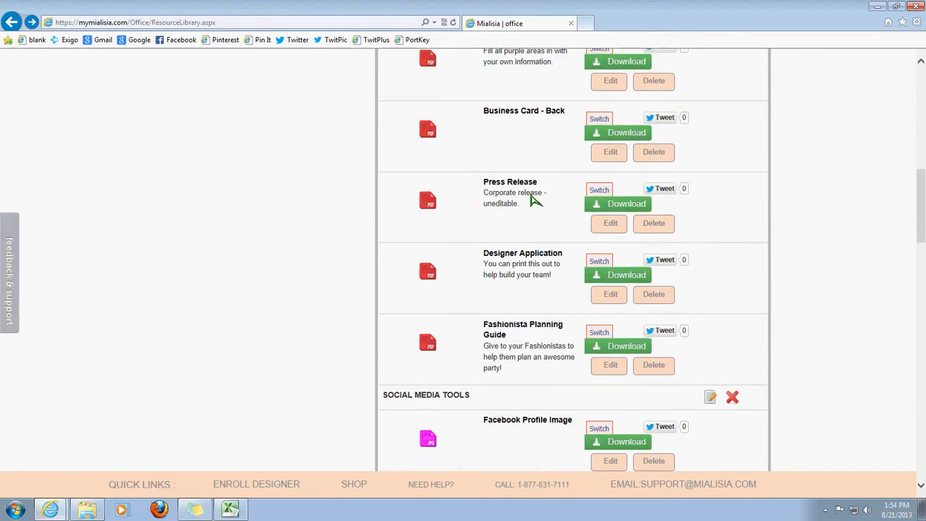
{"action": "left_click", "coordinate": [612, 206]}
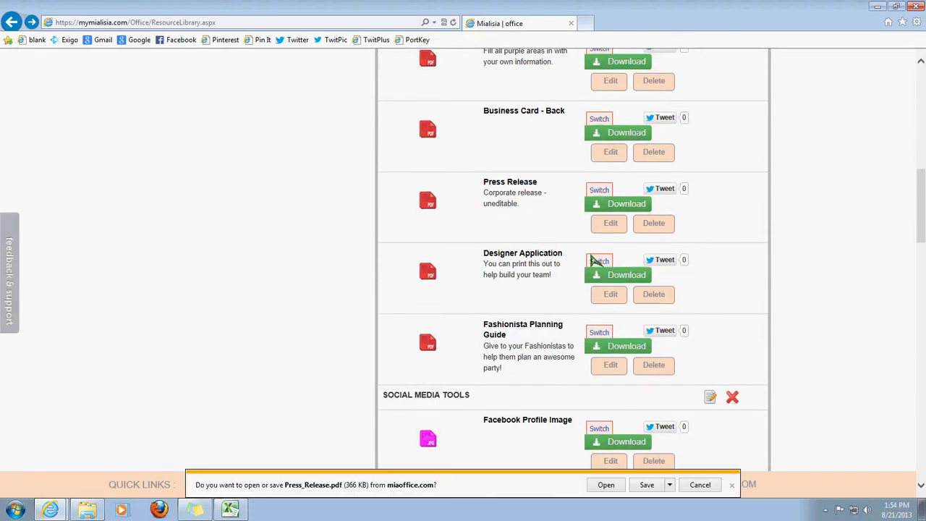
{"action": "left_click", "coordinate": [607, 485]}
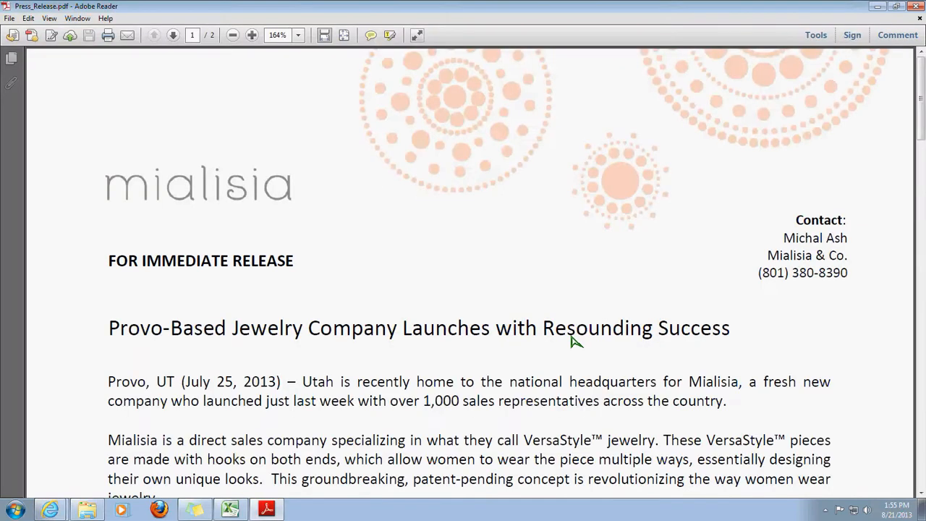
{"action": "left_click", "coordinate": [343, 36]}
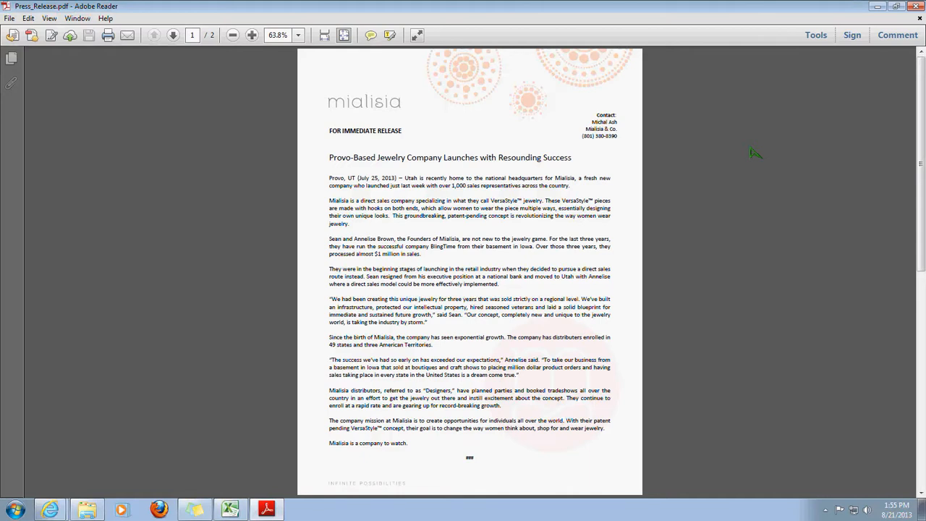
{"action": "scroll", "coordinate": [756, 154], "scroll_direction": "down", "scroll_amount": 1}
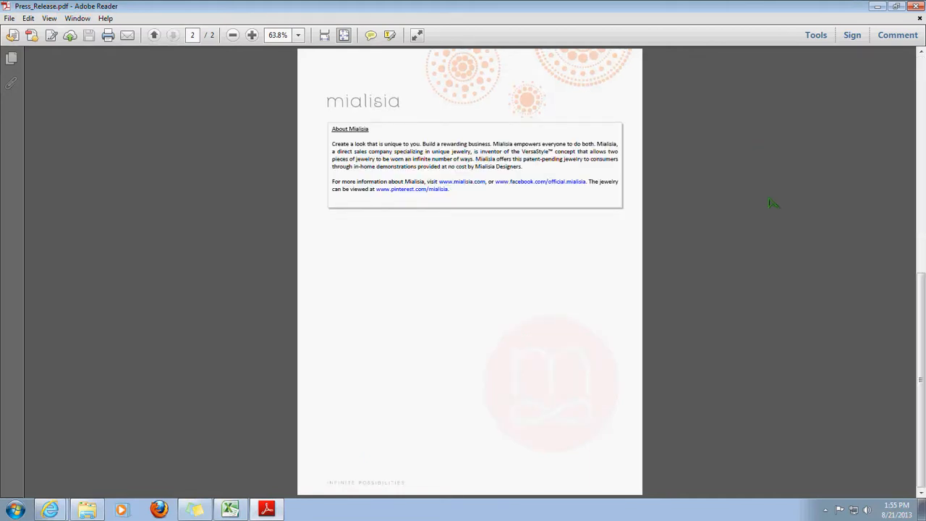
{"action": "scroll", "coordinate": [773, 203], "scroll_direction": "up", "scroll_amount": 1}
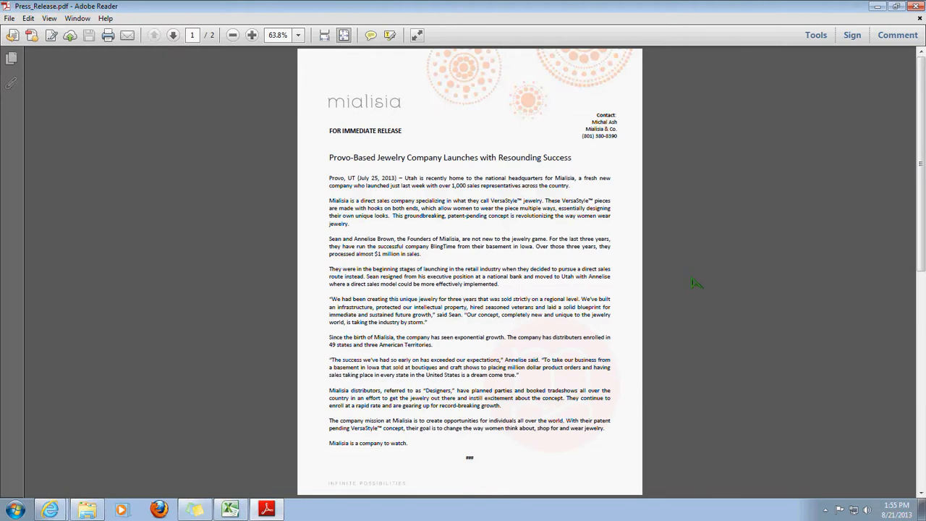
{"action": "scroll", "coordinate": [696, 284], "scroll_direction": "down", "scroll_amount": 1}
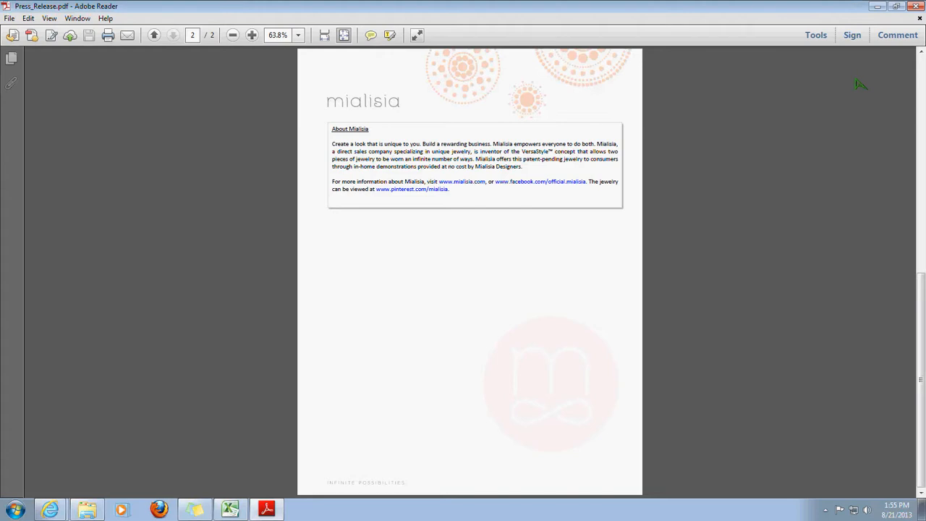
{"action": "left_click", "coordinate": [916, 6]}
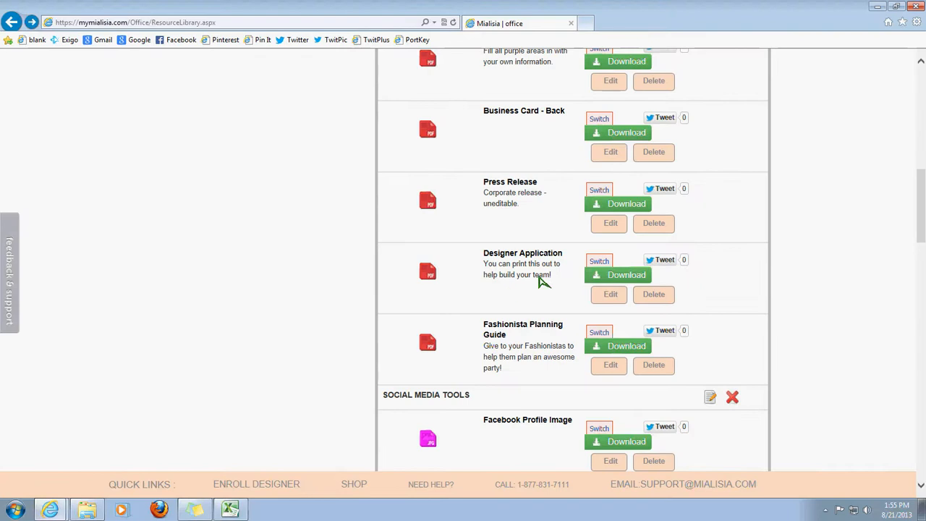
Open the Designer Application PDF from the Business Supplies section and fit its full first page in the window.
{"action": "left_click", "coordinate": [595, 275]}
{"action": "left_click", "coordinate": [649, 487]}
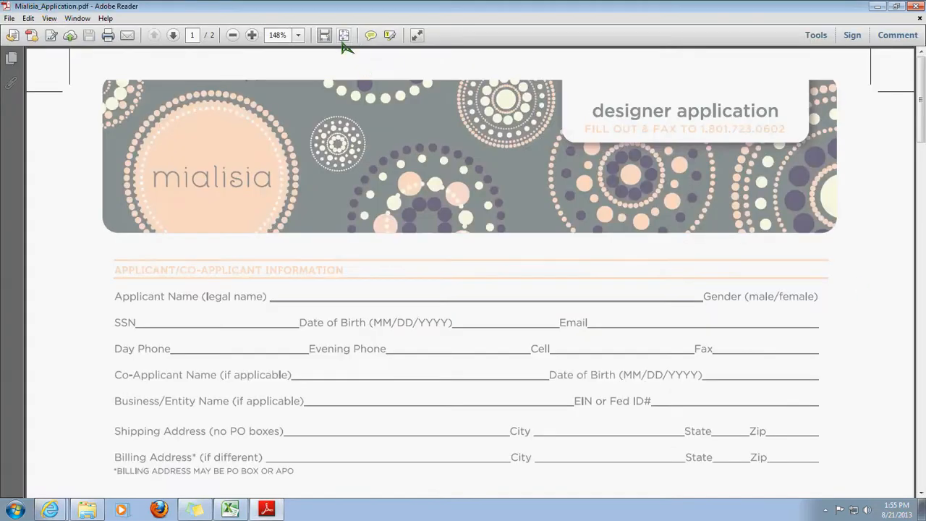
{"action": "left_click", "coordinate": [343, 36]}
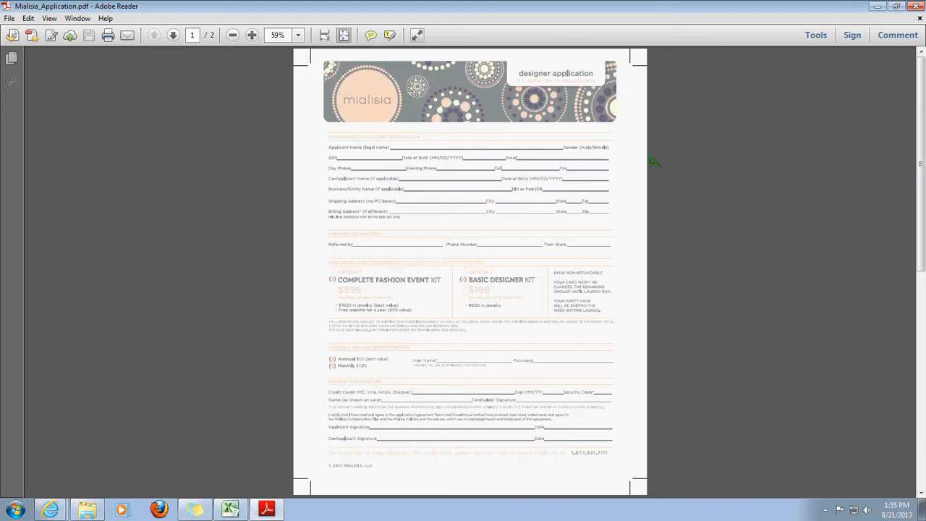
Review both pages of the Designer Application, reading the agreement terms on page 2 at page width, and close the file.
{"action": "scroll", "coordinate": [653, 162], "scroll_direction": "down", "scroll_amount": 1}
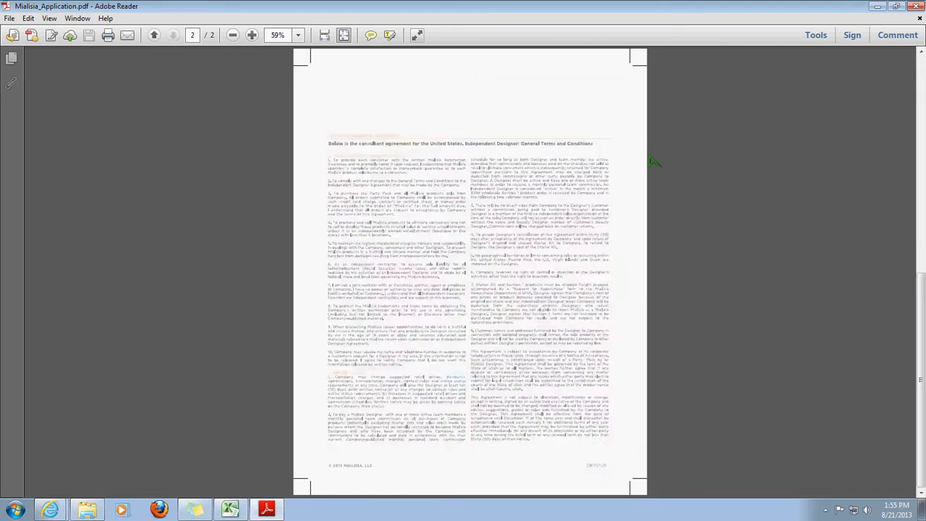
{"action": "scroll", "coordinate": [673, 171], "scroll_direction": "up", "scroll_amount": 1}
{"action": "scroll", "coordinate": [590, 290], "scroll_direction": "down", "scroll_amount": 1}
{"action": "left_click", "coordinate": [324, 34]}
{"action": "scroll", "coordinate": [793, 248], "scroll_direction": "down", "scroll_amount": 5}
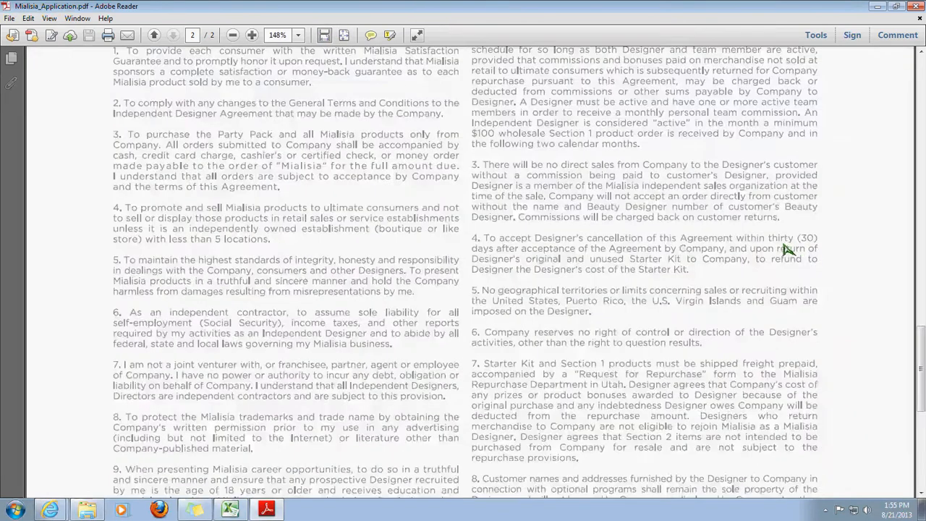
{"action": "scroll", "coordinate": [680, 249], "scroll_direction": "up", "scroll_amount": 7}
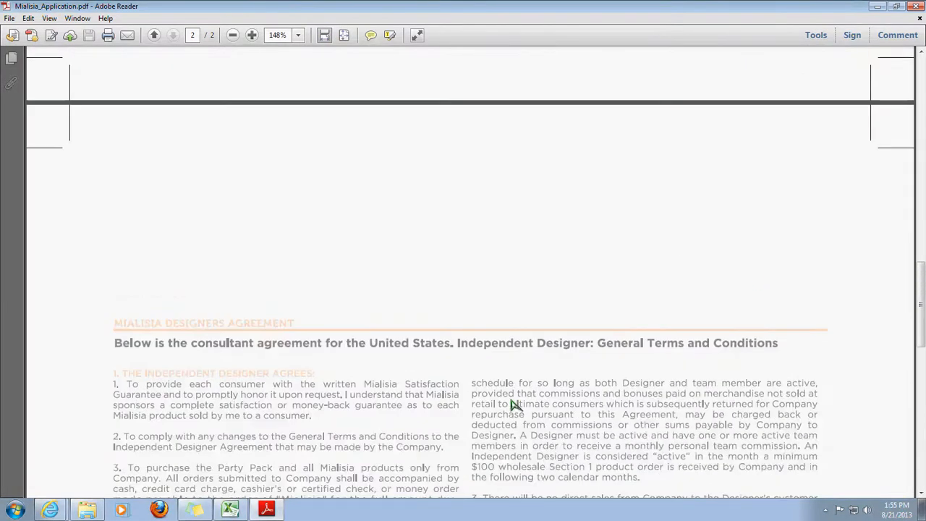
{"action": "left_click", "coordinate": [914, 6]}
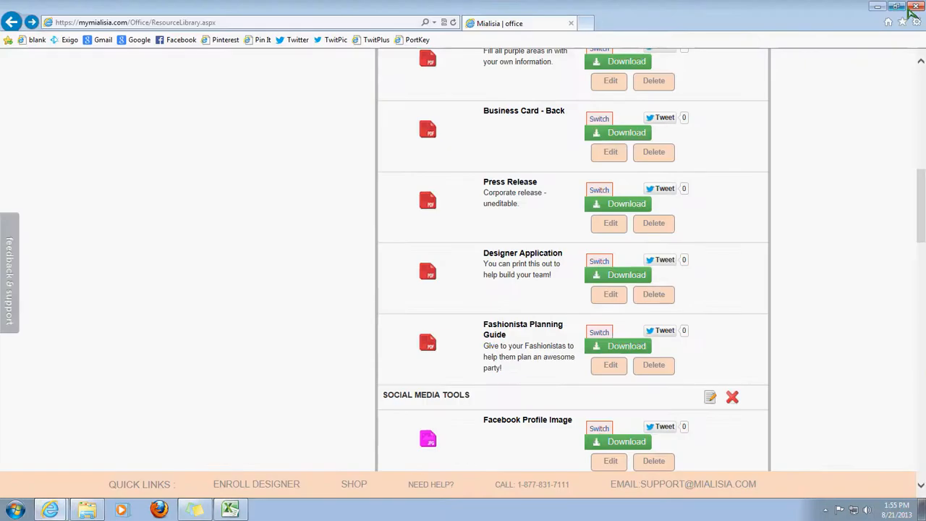
Open the Fashionista Planning Guide PDF from the resource library and fit its full first page in the window.
{"action": "scroll", "coordinate": [865, 303], "scroll_direction": "down", "scroll_amount": 2}
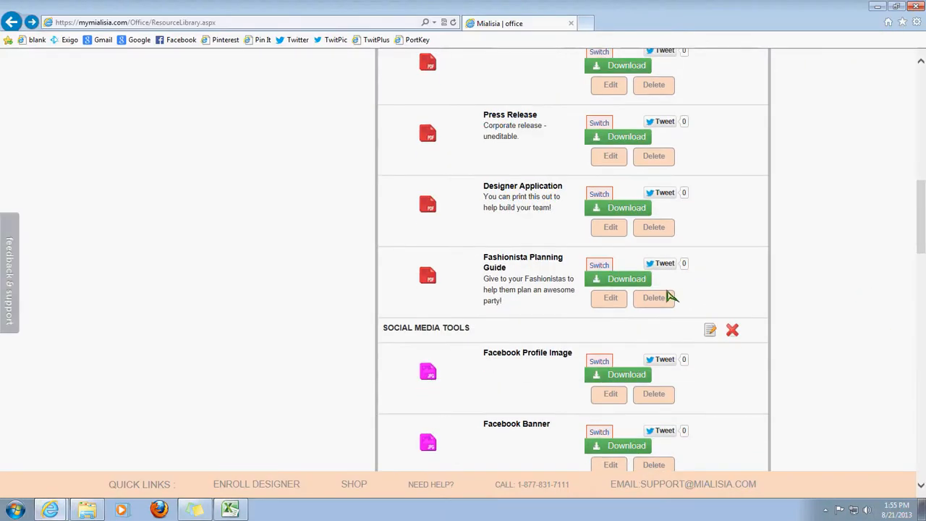
{"action": "left_click", "coordinate": [624, 281]}
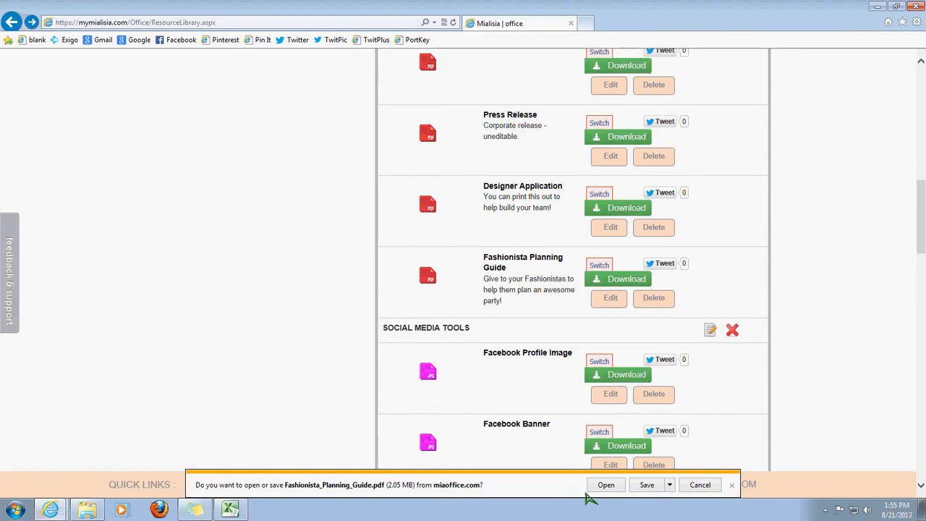
{"action": "left_click", "coordinate": [605, 486]}
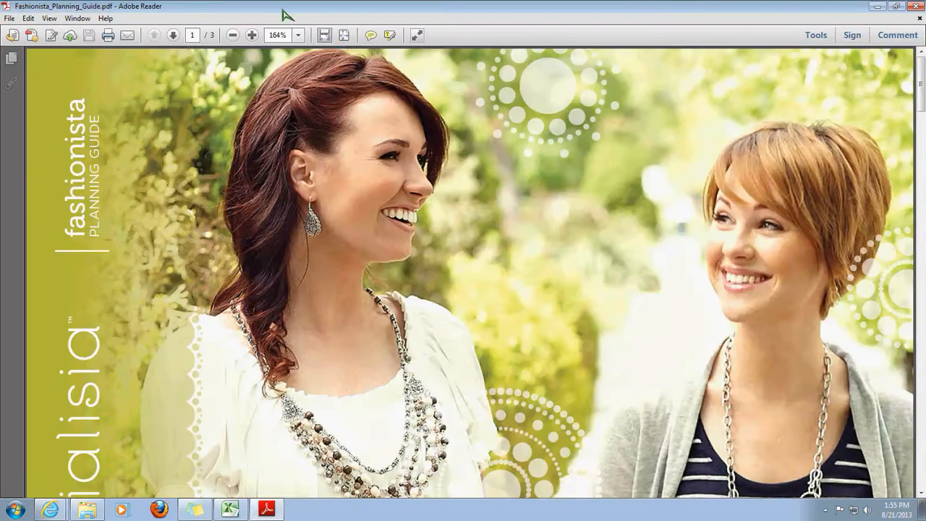
{"action": "left_click", "coordinate": [343, 36]}
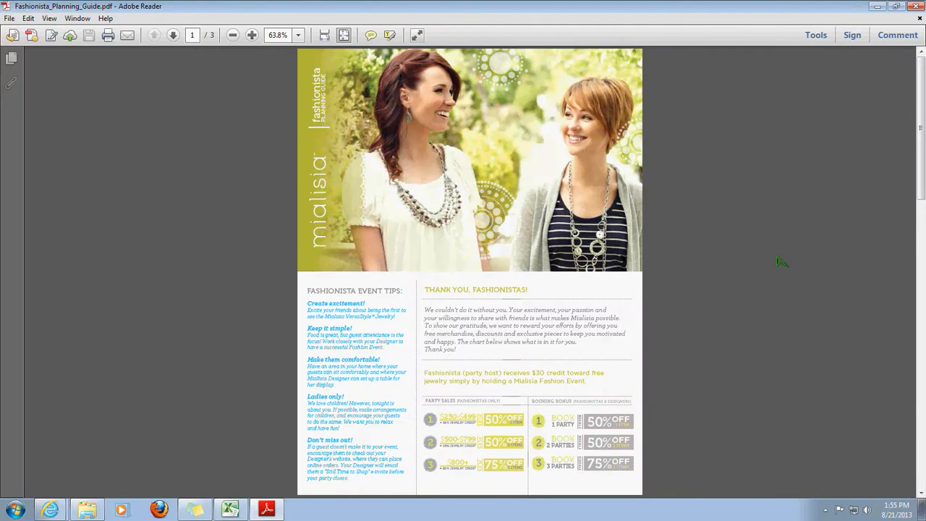
Review all three pages of the Fashionista Planning Guide, including the planning steps and event guest list, and close the file.
{"action": "scroll", "coordinate": [780, 262], "scroll_direction": "down", "scroll_amount": 6}
{"action": "scroll", "coordinate": [779, 262], "scroll_direction": "up", "scroll_amount": 3}
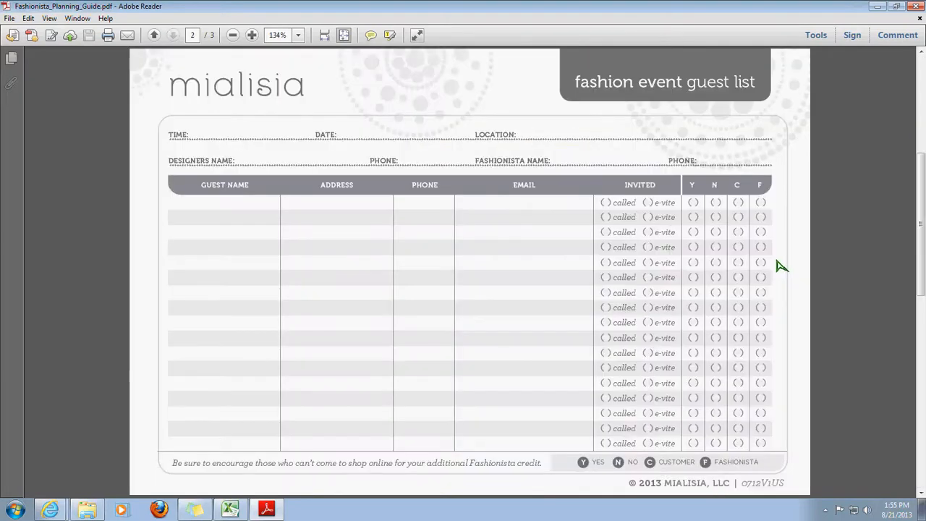
{"action": "scroll", "coordinate": [782, 270], "scroll_direction": "down", "scroll_amount": 3}
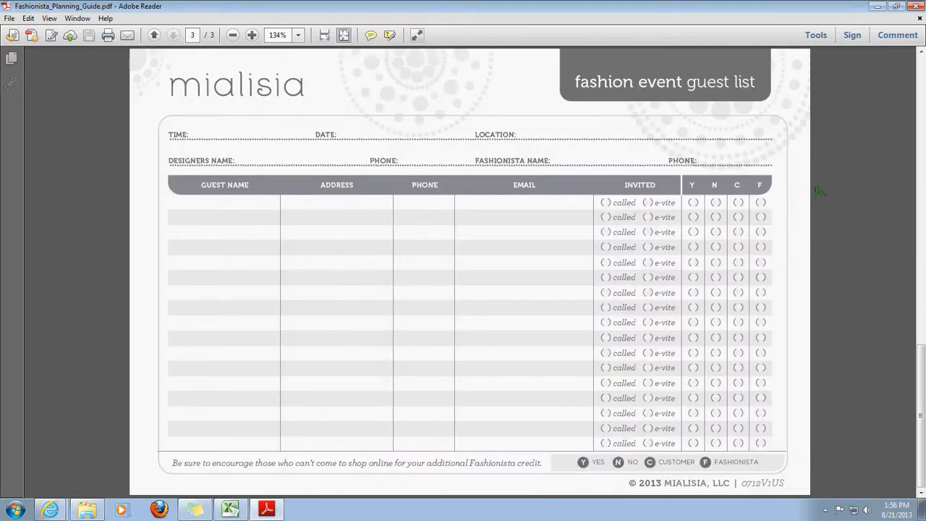
{"action": "scroll", "coordinate": [821, 195], "scroll_direction": "up", "scroll_amount": 3}
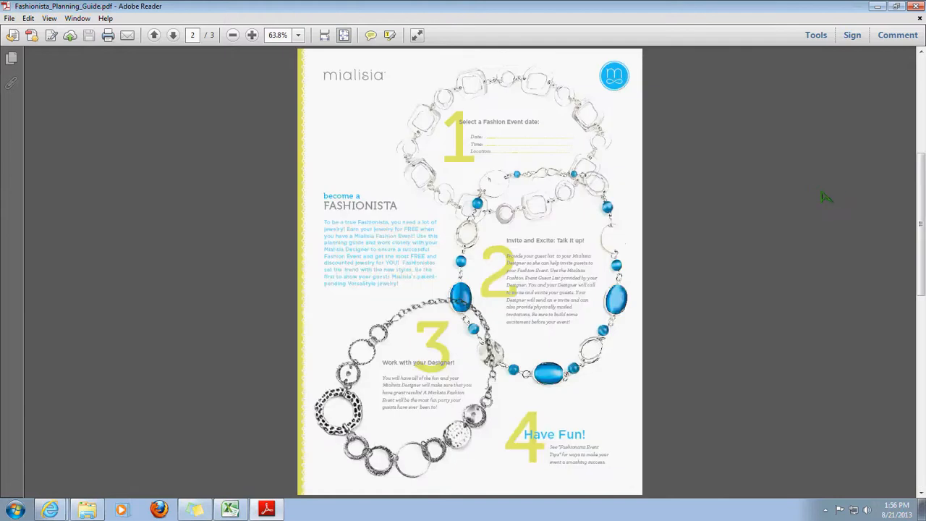
{"action": "scroll", "coordinate": [821, 196], "scroll_direction": "down", "scroll_amount": 3}
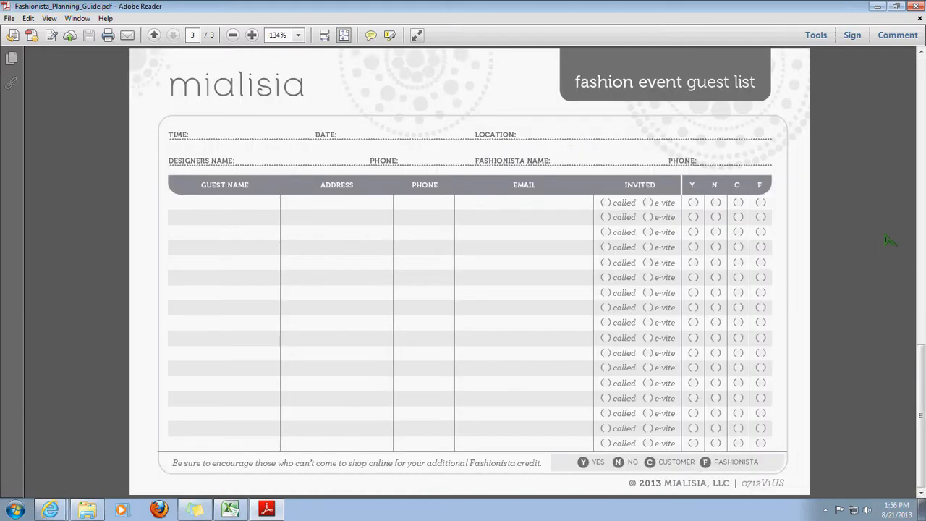
{"action": "scroll", "coordinate": [890, 241], "scroll_direction": "up", "scroll_amount": 5}
{"action": "key", "text": "ctrl+0"}
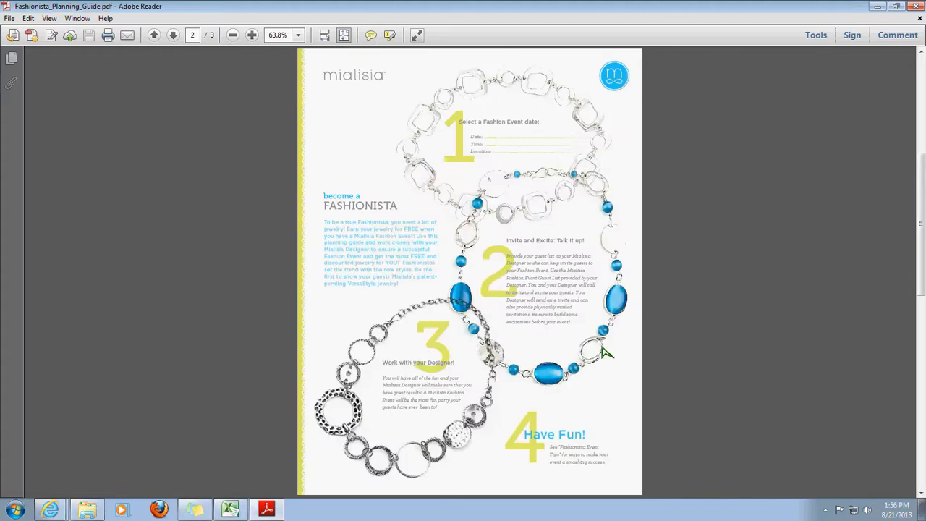
{"action": "scroll", "coordinate": [606, 352], "scroll_direction": "up", "scroll_amount": 2}
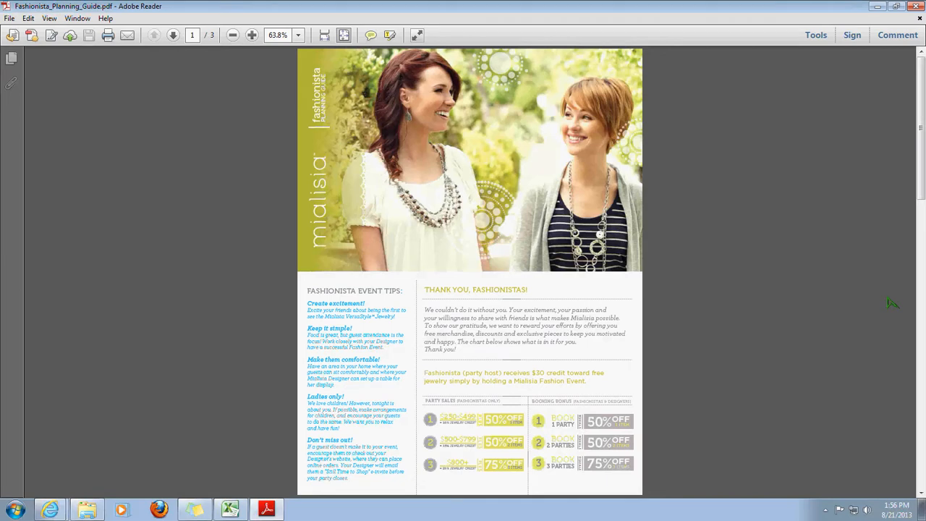
{"action": "left_click", "coordinate": [916, 6]}
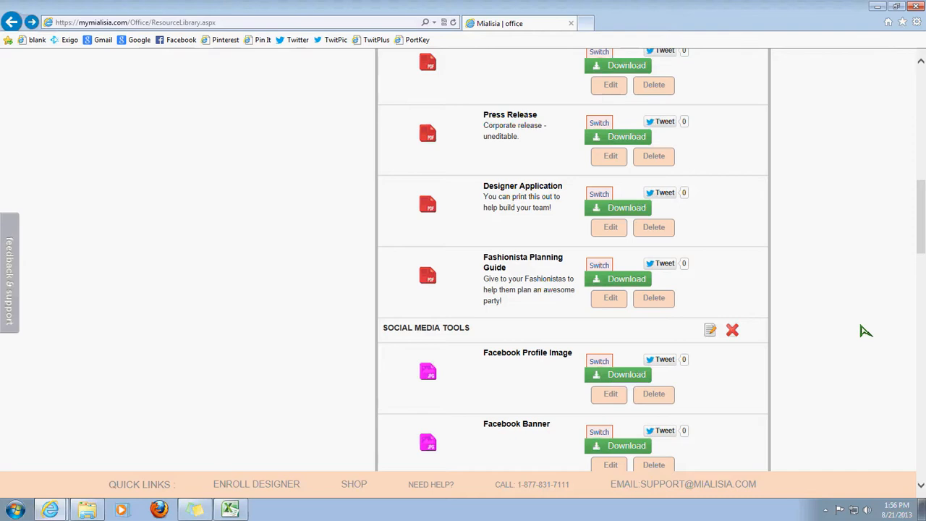
Find the B&W Printer Friendly section of the resource library and examine its list of documents.
{"action": "scroll", "coordinate": [863, 331], "scroll_direction": "up", "scroll_amount": 2}
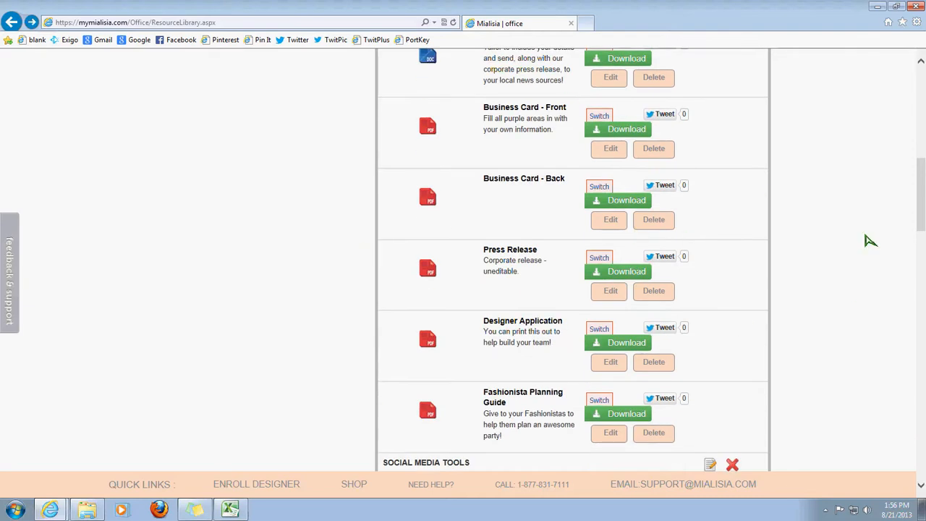
{"action": "scroll", "coordinate": [868, 240], "scroll_direction": "down", "scroll_amount": 20}
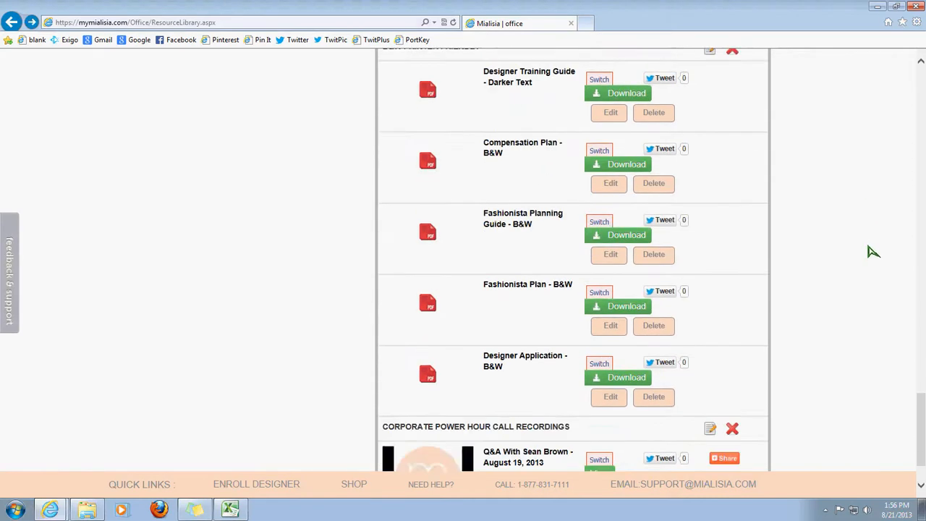
{"action": "scroll", "coordinate": [872, 250], "scroll_direction": "up", "scroll_amount": 1}
{"action": "left_click_drag", "start_coordinate": [386, 117], "coordinate": [486, 117]}
{"action": "left_click", "coordinate": [514, 120]}
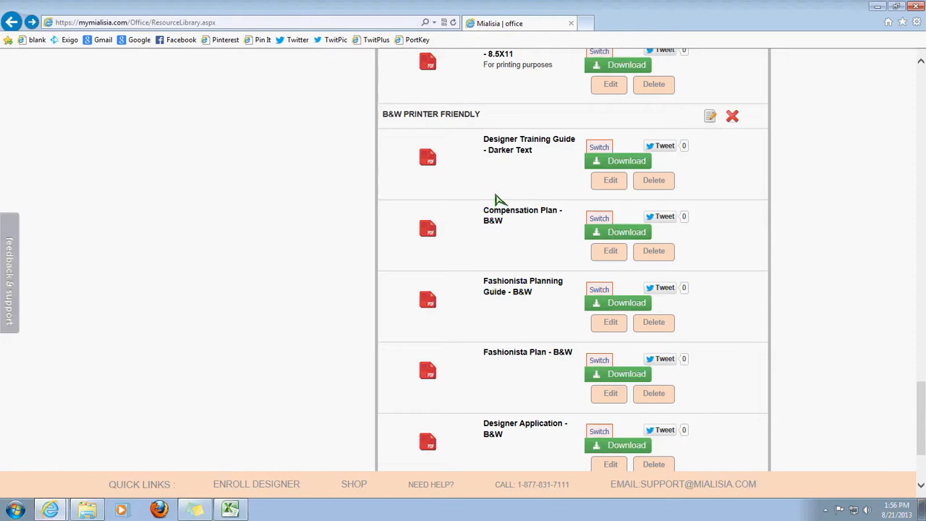
{"action": "scroll", "coordinate": [516, 434], "scroll_direction": "down", "scroll_amount": 1}
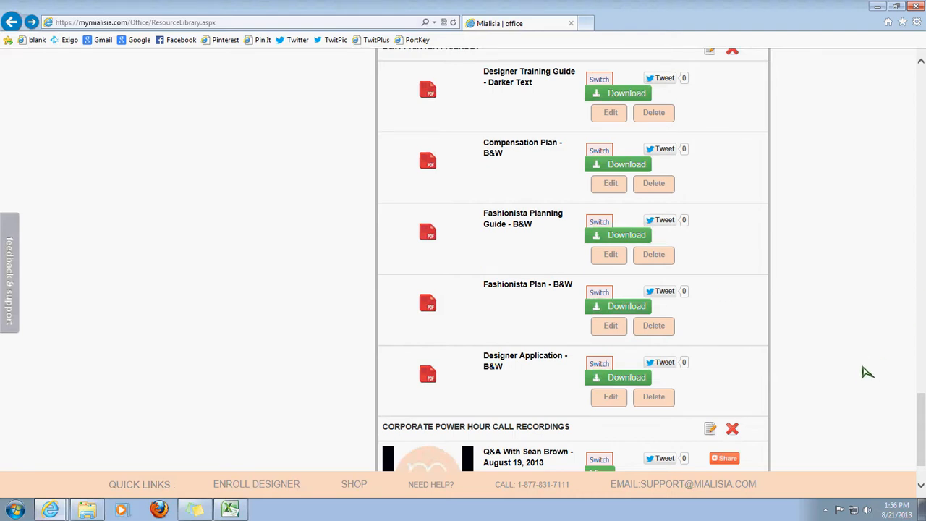
Browse the Business Supplies, Social Media Tools, Posters and Reference sections to compare their documents with the B&W Printer Friendly versions.
{"action": "scroll", "coordinate": [868, 372], "scroll_direction": "up", "scroll_amount": 15}
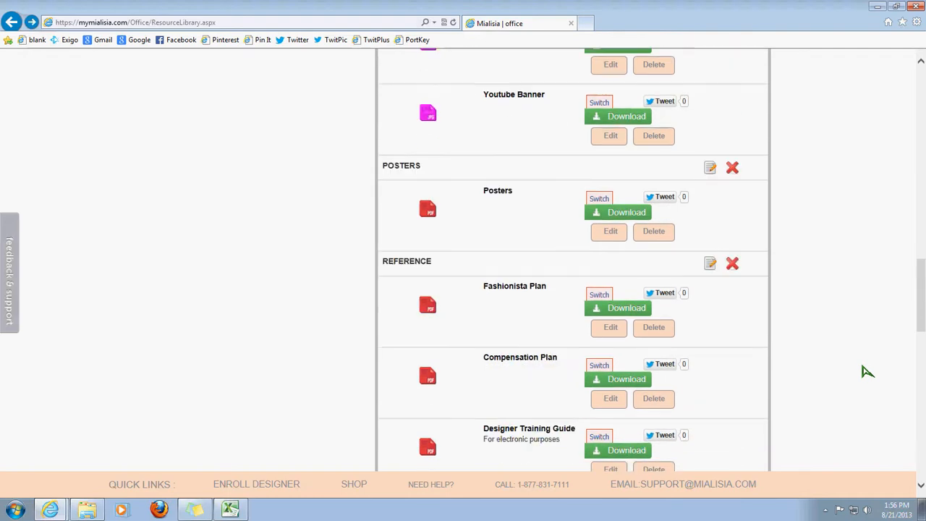
{"action": "scroll", "coordinate": [667, 268], "scroll_direction": "up", "scroll_amount": 7}
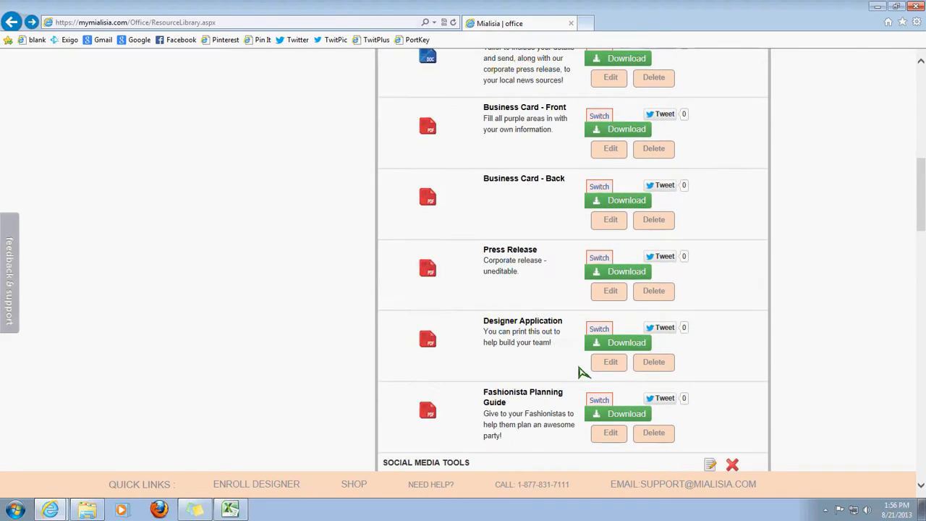
{"action": "scroll", "coordinate": [893, 304], "scroll_direction": "down", "scroll_amount": 15}
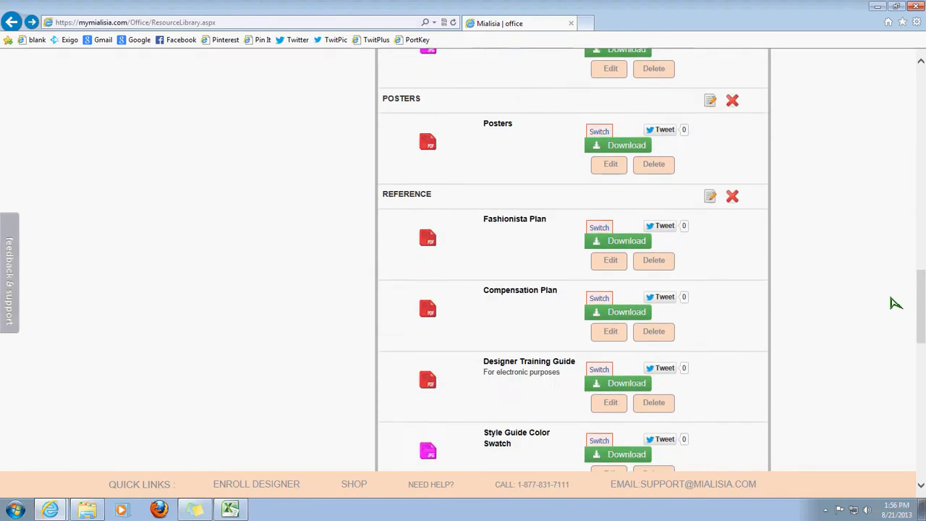
{"action": "scroll", "coordinate": [897, 308], "scroll_direction": "down", "scroll_amount": 5}
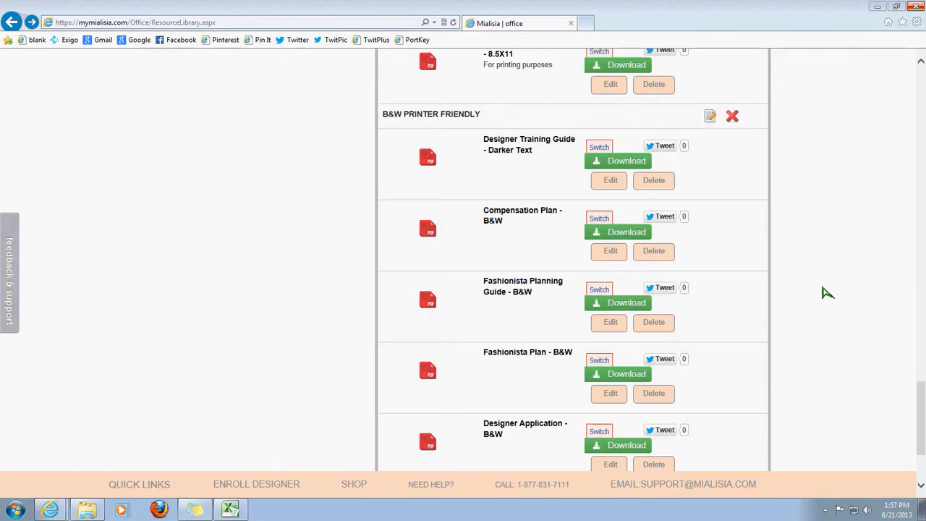
{"action": "scroll", "coordinate": [827, 292], "scroll_direction": "down", "scroll_amount": 2}
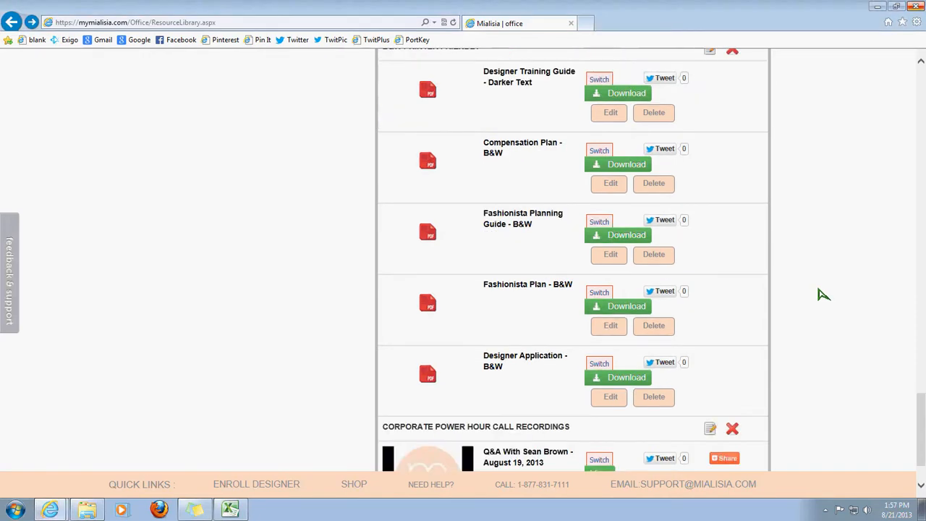
{"action": "scroll", "coordinate": [558, 130], "scroll_direction": "up", "scroll_amount": 20}
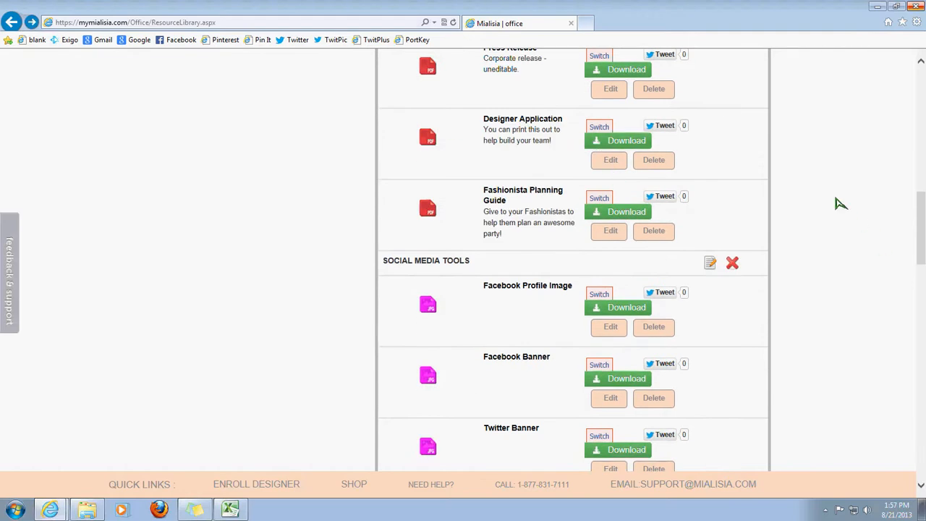
{"action": "scroll", "coordinate": [837, 203], "scroll_direction": "down", "scroll_amount": 20}
{"action": "scroll", "coordinate": [852, 211], "scroll_direction": "down", "scroll_amount": 15}
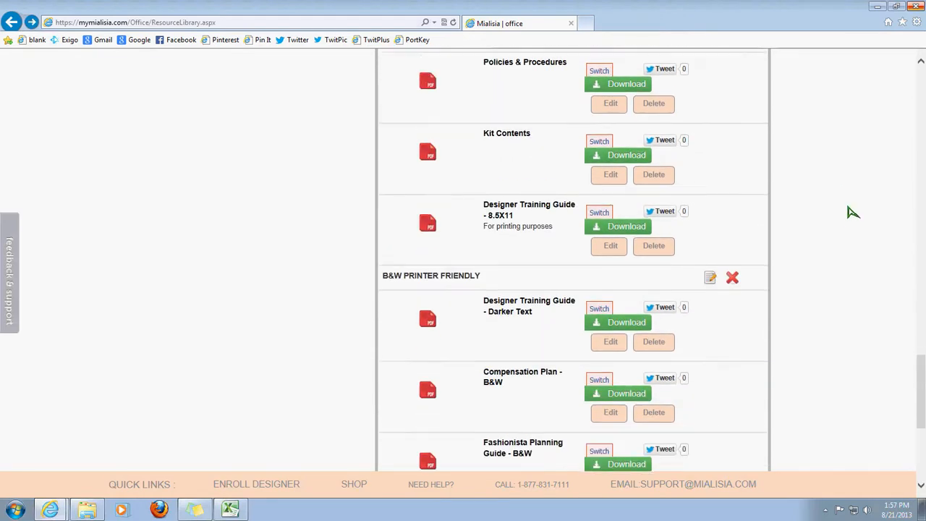
Open the Fashionista Plan - B&W PDF, review its page in full-page view, and close the file.
{"action": "scroll", "coordinate": [802, 182], "scroll_direction": "up", "scroll_amount": 2}
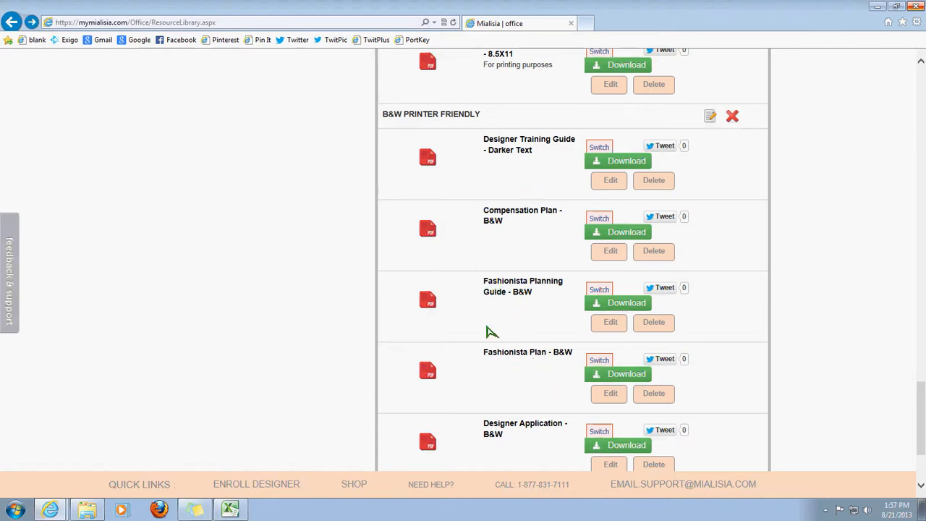
{"action": "left_click", "coordinate": [608, 375]}
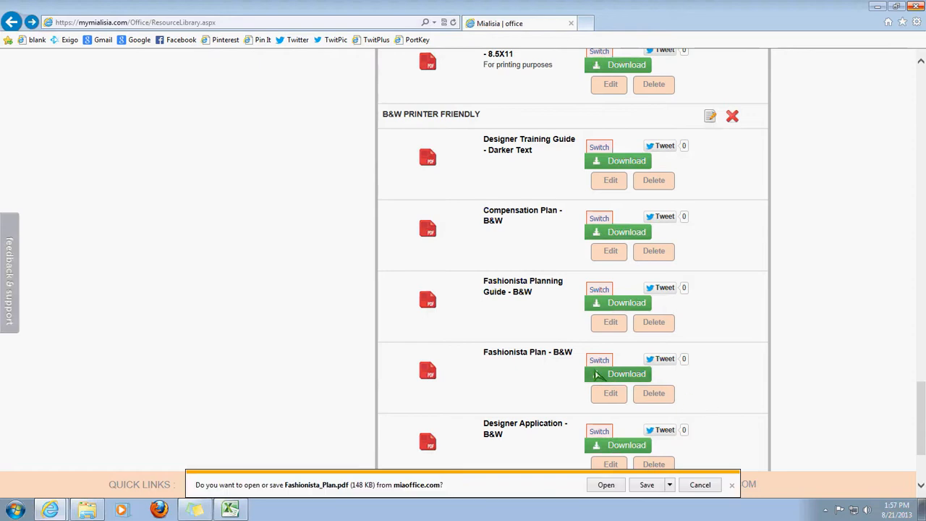
{"action": "left_click", "coordinate": [613, 486]}
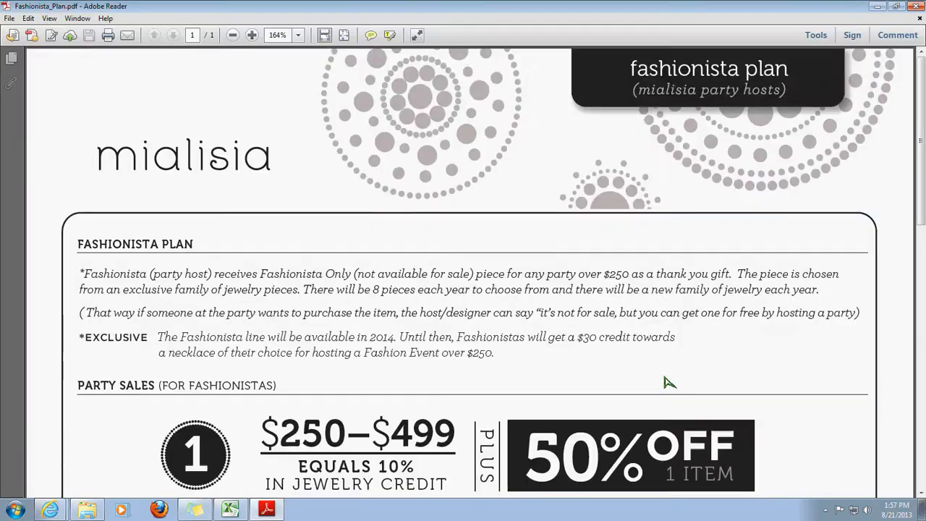
{"action": "scroll", "coordinate": [665, 376], "scroll_direction": "down", "scroll_amount": 2}
{"action": "left_click", "coordinate": [344, 35]}
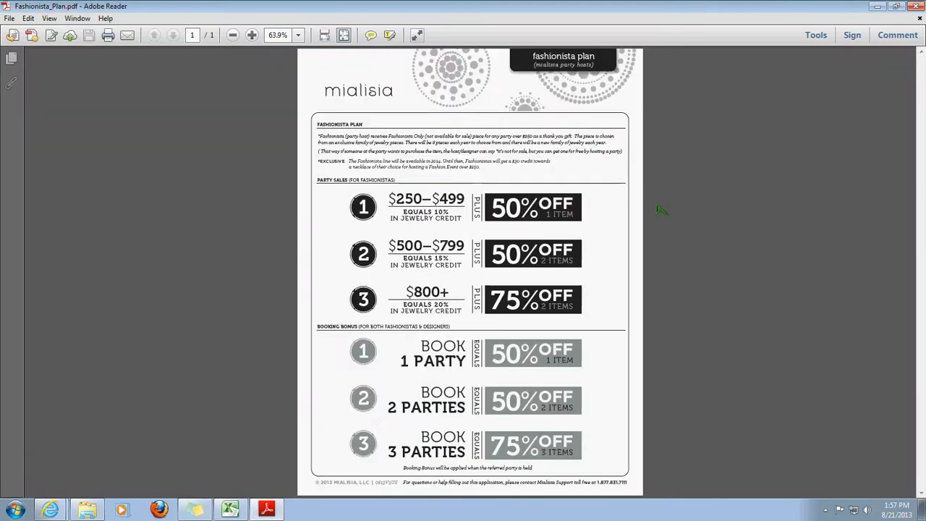
{"action": "left_click", "coordinate": [916, 6]}
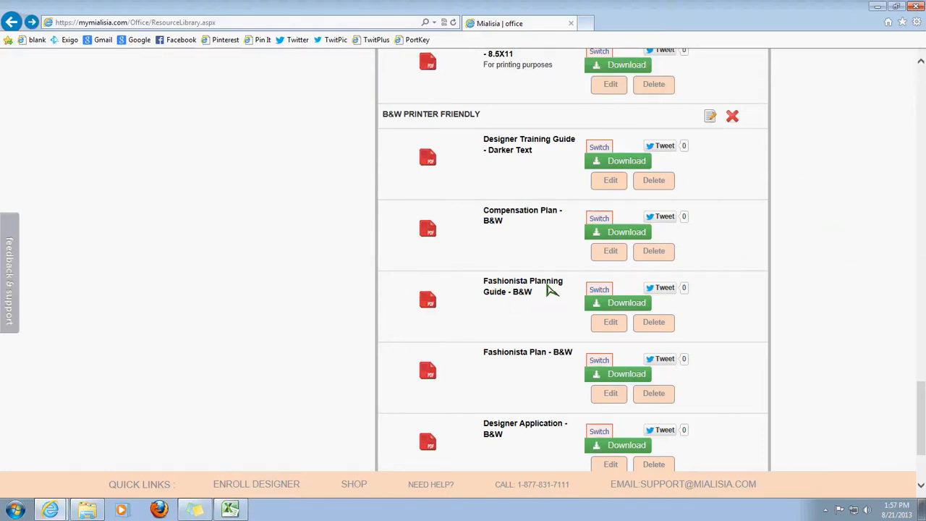
Highlight the Designer Training Guide - Darker Text title and look over the remaining B&W Printer Friendly documents.
{"action": "left_click_drag", "start_coordinate": [489, 144], "coordinate": [559, 152]}
{"action": "left_click", "coordinate": [558, 152]}
{"action": "scroll", "coordinate": [524, 404], "scroll_direction": "down", "scroll_amount": 1}
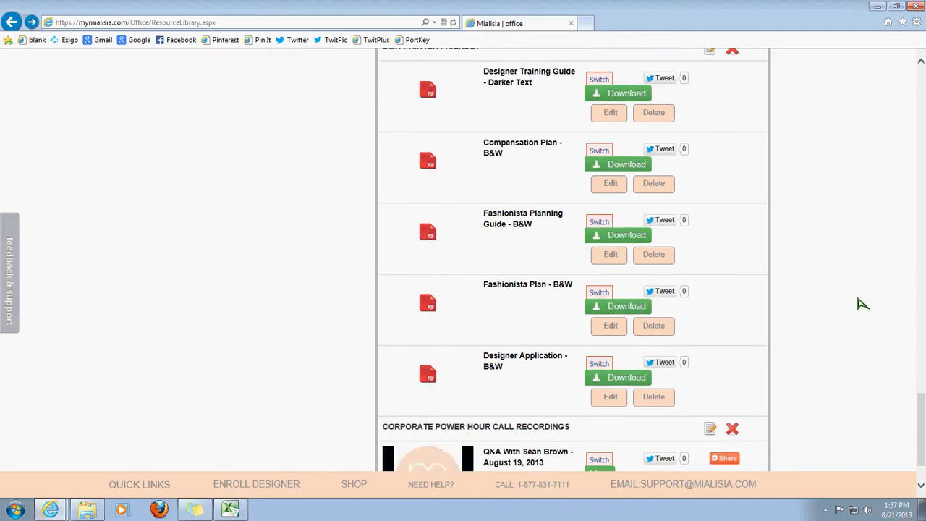
Browse back through the Reference and Posters sections to examine the Social Media Tools images and banners.
{"action": "scroll", "coordinate": [863, 304], "scroll_direction": "up", "scroll_amount": 5}
{"action": "scroll", "coordinate": [549, 333], "scroll_direction": "down", "scroll_amount": 2}
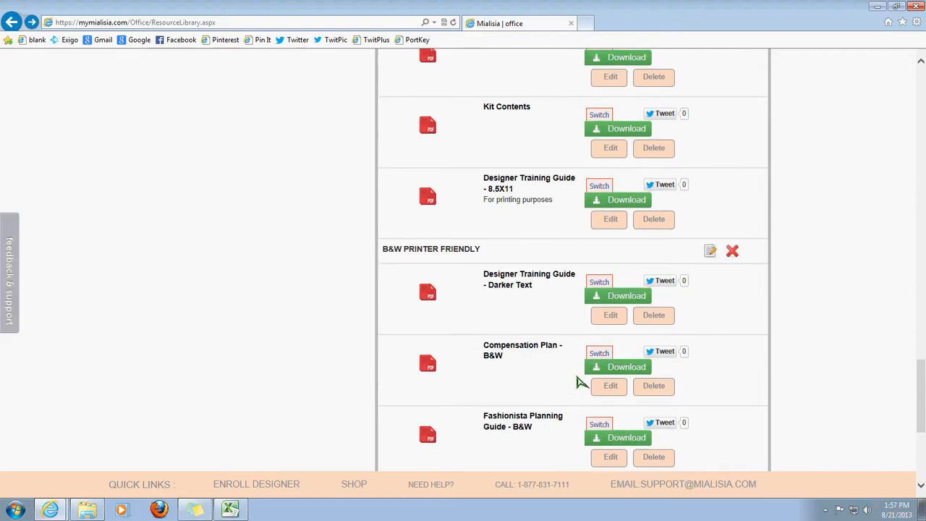
{"action": "scroll", "coordinate": [821, 347], "scroll_direction": "up", "scroll_amount": 10}
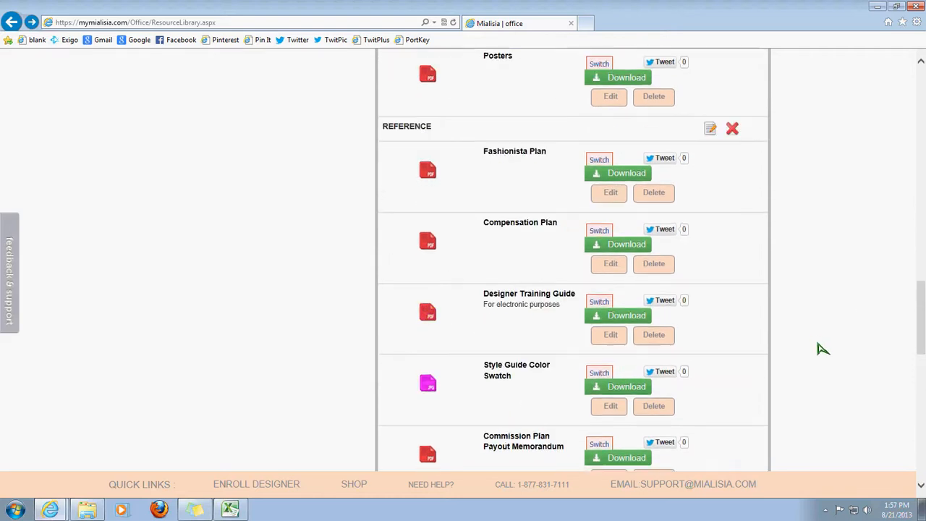
{"action": "scroll", "coordinate": [398, 306], "scroll_direction": "up", "scroll_amount": 4}
{"action": "scroll", "coordinate": [399, 310], "scroll_direction": "down", "scroll_amount": 9}
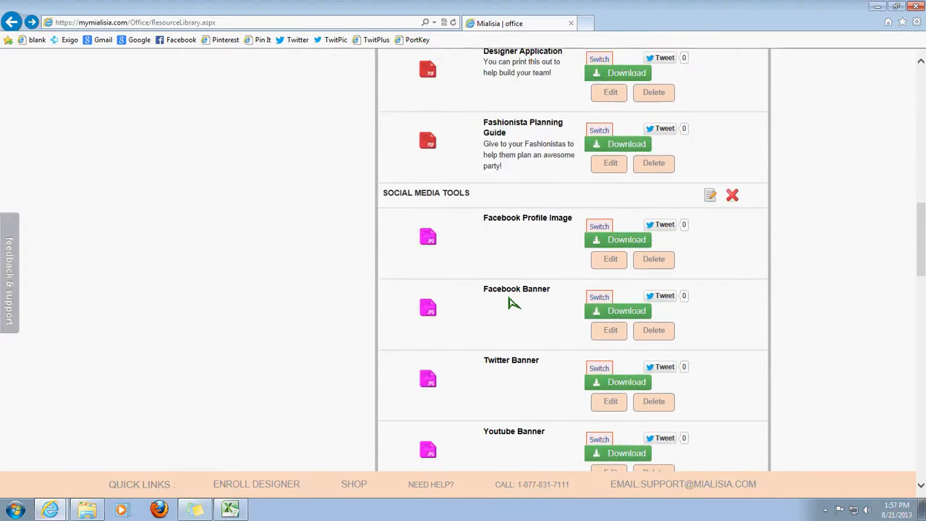
Open the Facebook Profile Image from Social Media Tools, view the picture, and close it.
{"action": "left_click", "coordinate": [611, 176]}
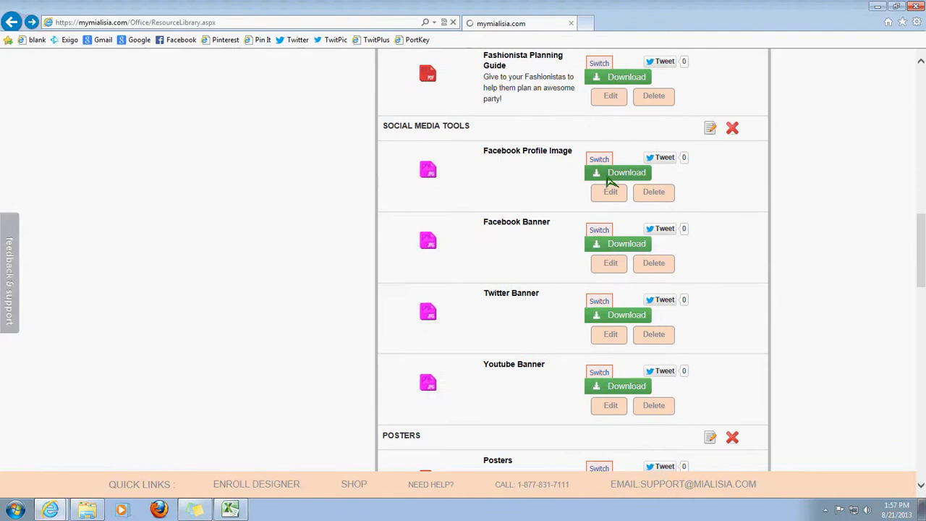
{"action": "left_click", "coordinate": [608, 485]}
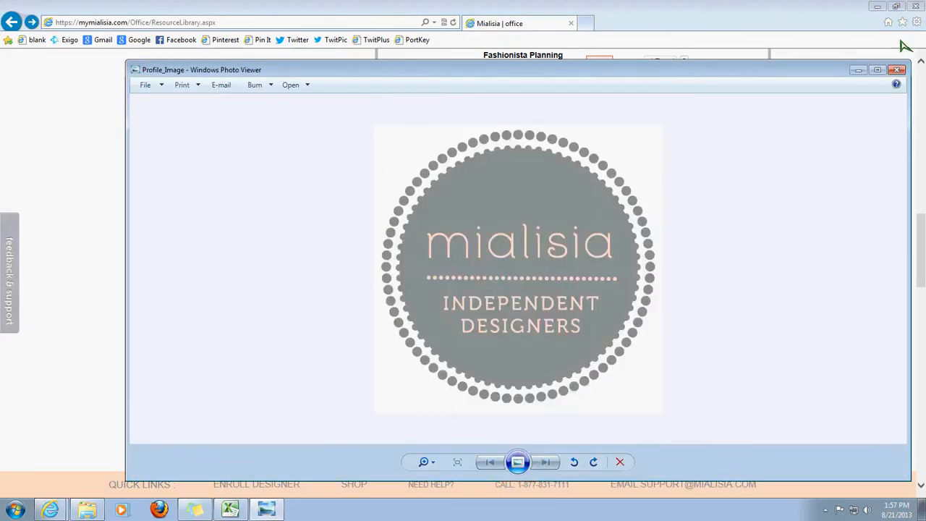
{"action": "left_click", "coordinate": [897, 69]}
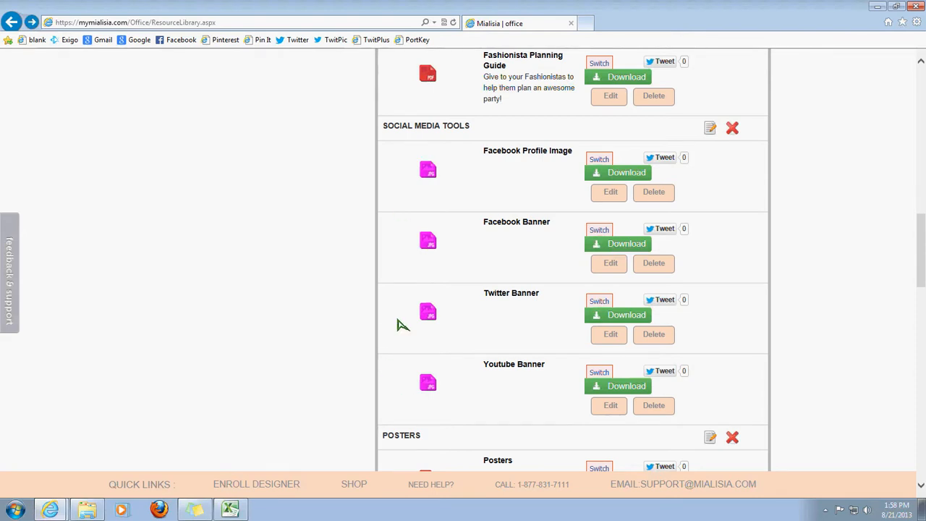
Open the Posters PDF, look through its first posters in full-page view, and close the file.
{"action": "scroll", "coordinate": [293, 341], "scroll_direction": "down", "scroll_amount": 4}
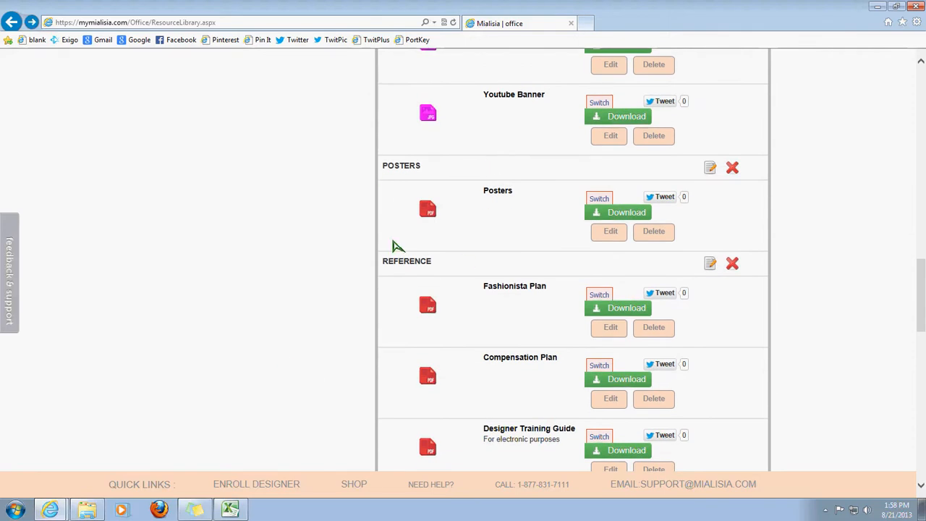
{"action": "left_click", "coordinate": [623, 213]}
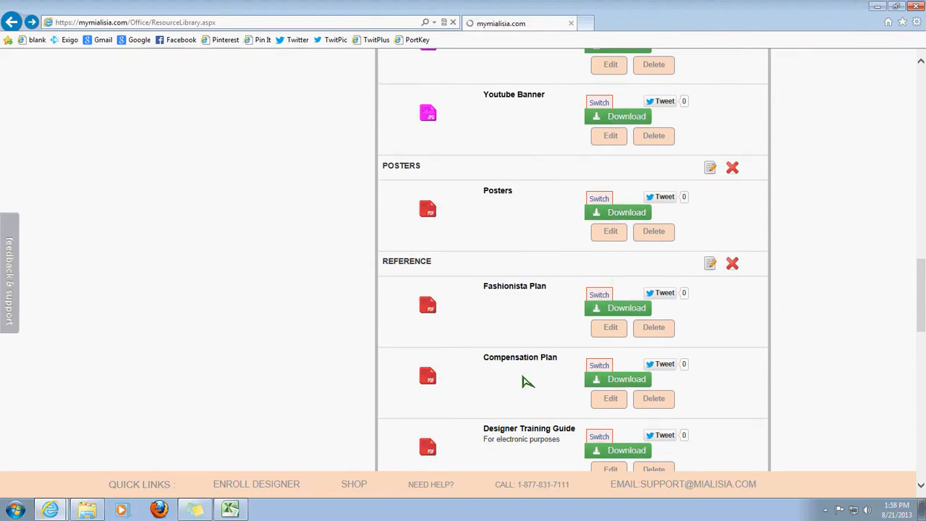
{"action": "left_click", "coordinate": [606, 486]}
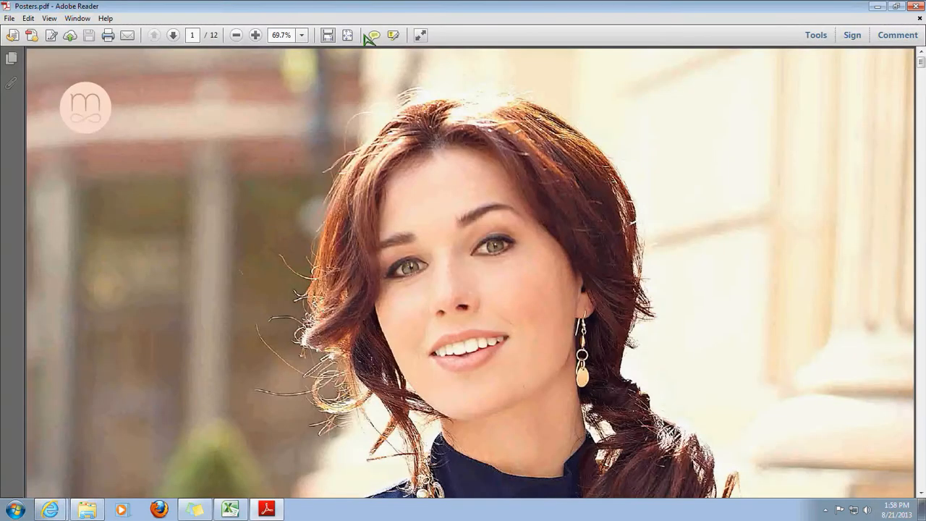
{"action": "left_click", "coordinate": [348, 36]}
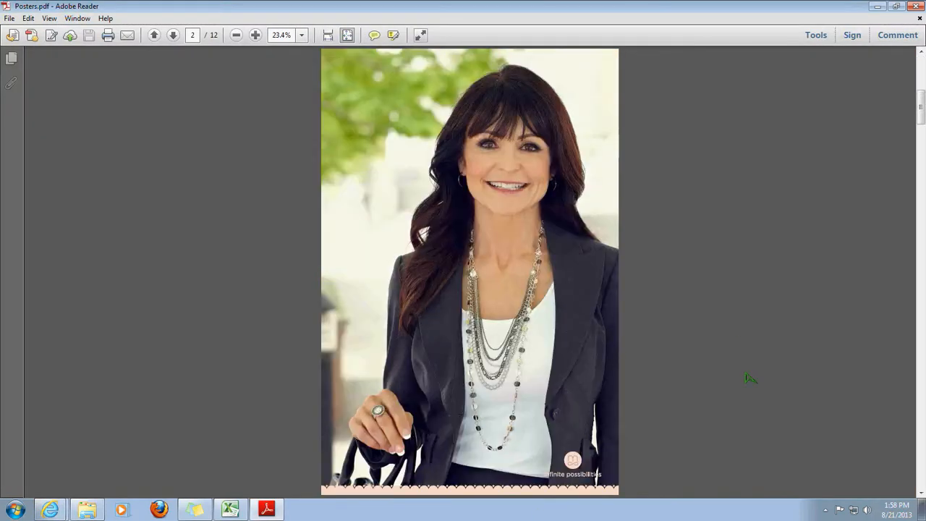
{"action": "scroll", "coordinate": [750, 378], "scroll_direction": "down", "scroll_amount": 1}
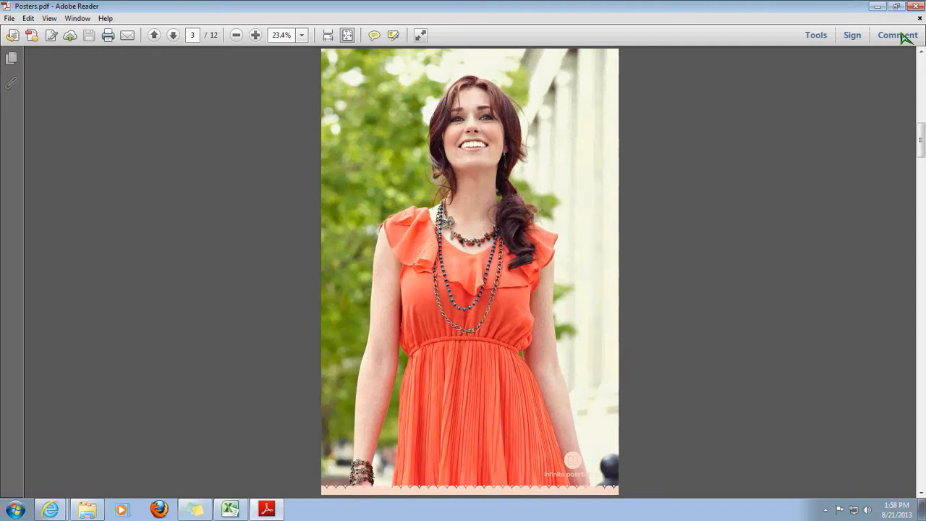
{"action": "left_click", "coordinate": [916, 6]}
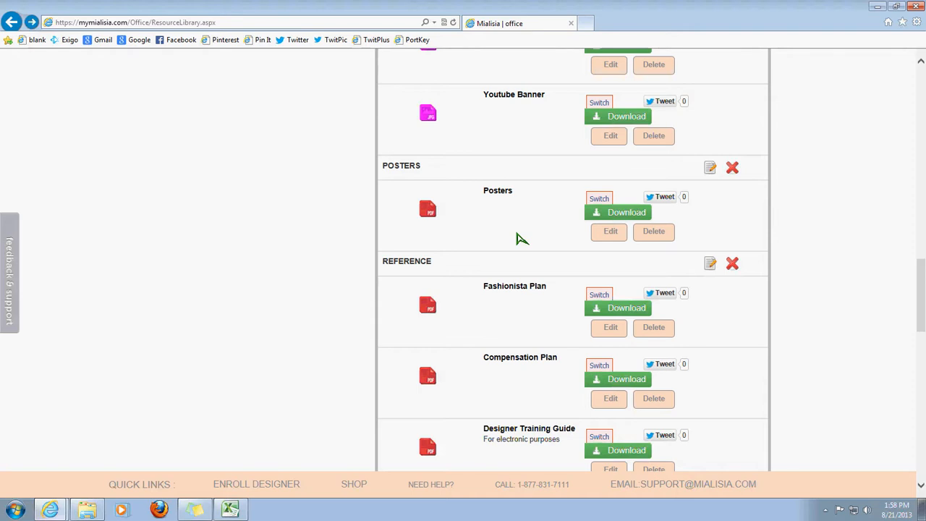
Open the Compensation Plan PDF from the Reference section, review its requirements, levels and bonuses table, and close the file.
{"action": "scroll", "coordinate": [261, 318], "scroll_direction": "down", "scroll_amount": 3}
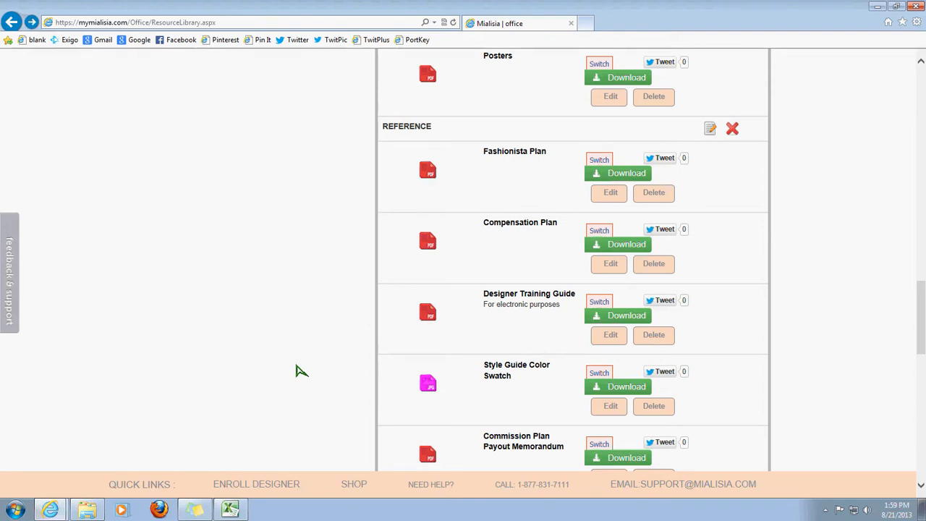
{"action": "scroll", "coordinate": [301, 371], "scroll_direction": "down", "scroll_amount": 1}
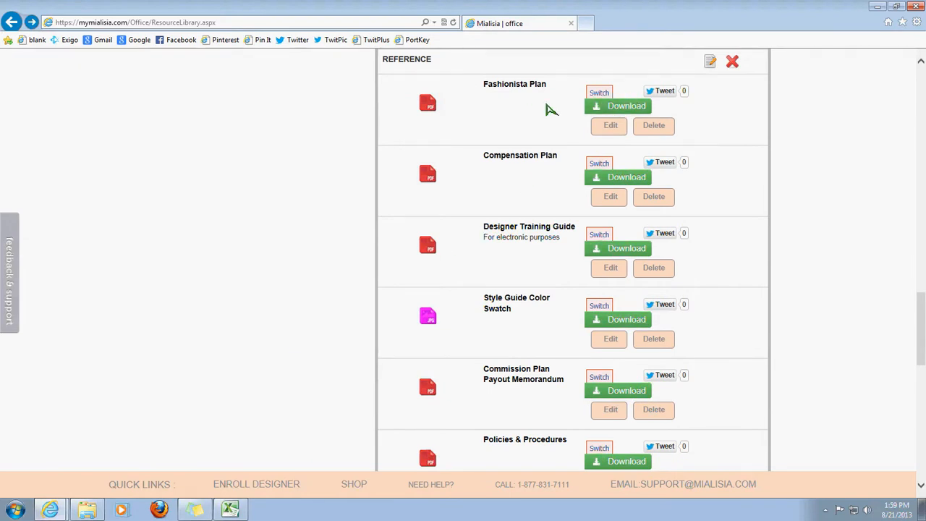
{"action": "left_click", "coordinate": [619, 180]}
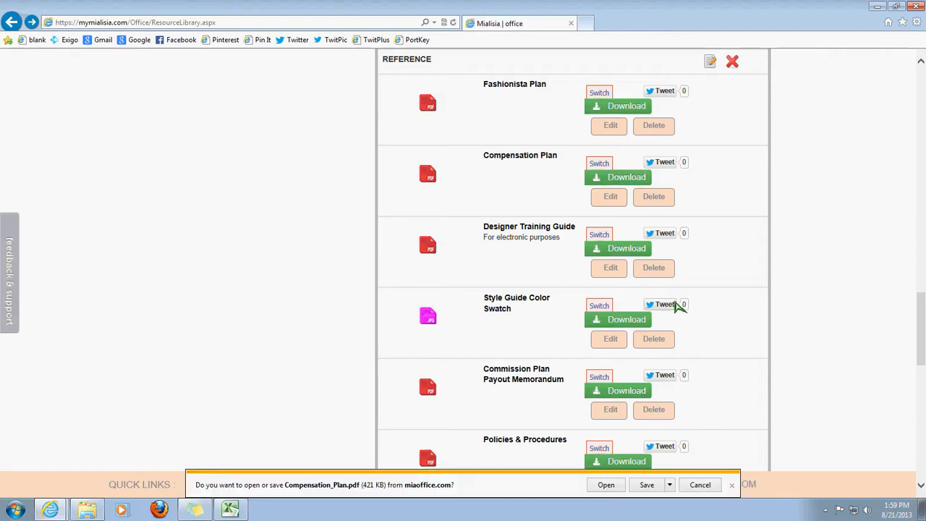
{"action": "left_click", "coordinate": [608, 486]}
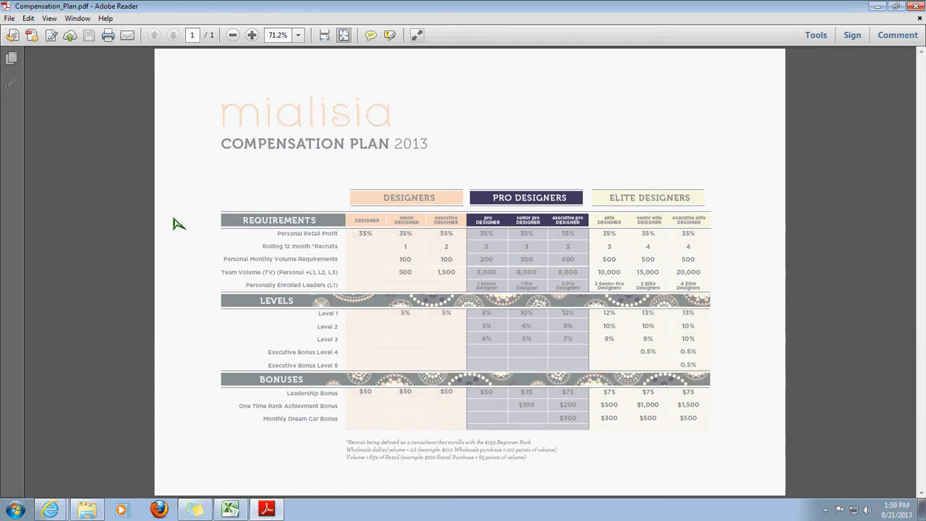
{"action": "left_click", "coordinate": [916, 6]}
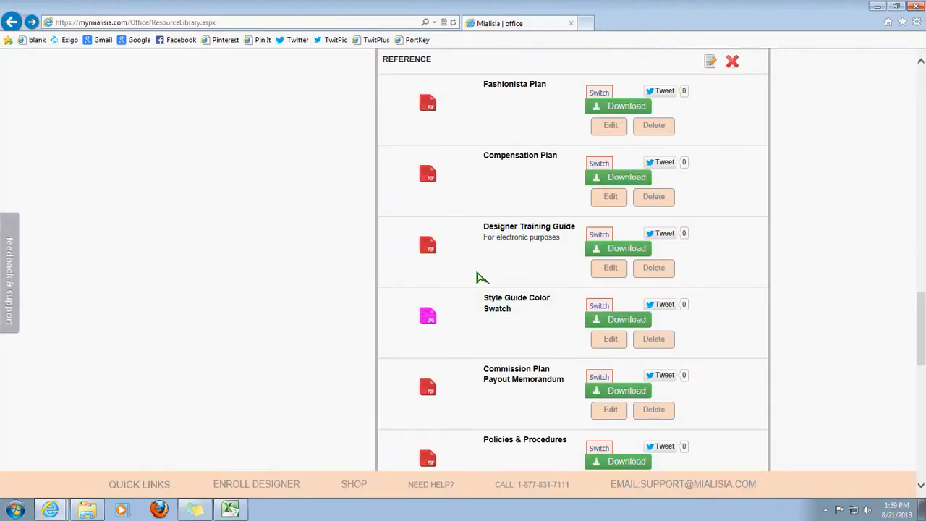
Open the Designer Training Guide for electronic purposes and fit a full page in the view.
{"action": "left_click_drag", "start_coordinate": [485, 243], "coordinate": [560, 242]}
{"action": "left_click", "coordinate": [589, 255]}
{"action": "left_click", "coordinate": [598, 250]}
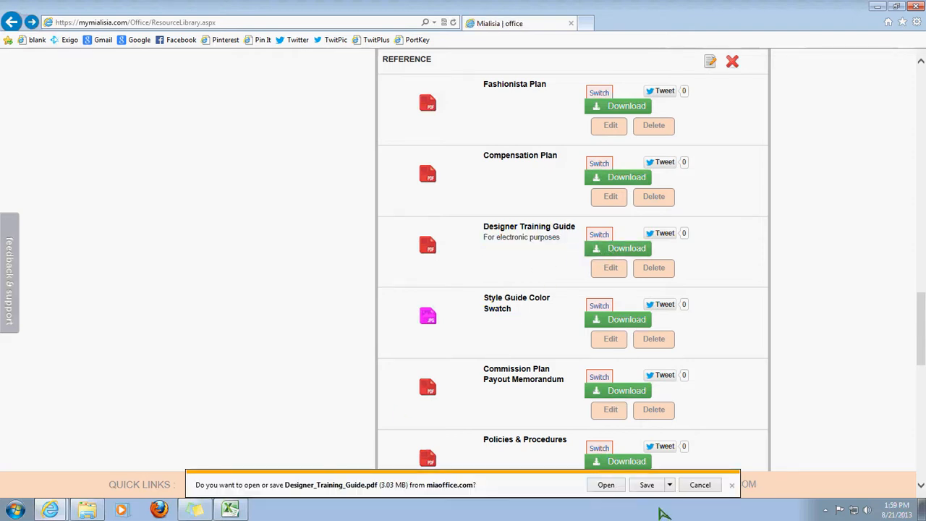
{"action": "left_click", "coordinate": [608, 486]}
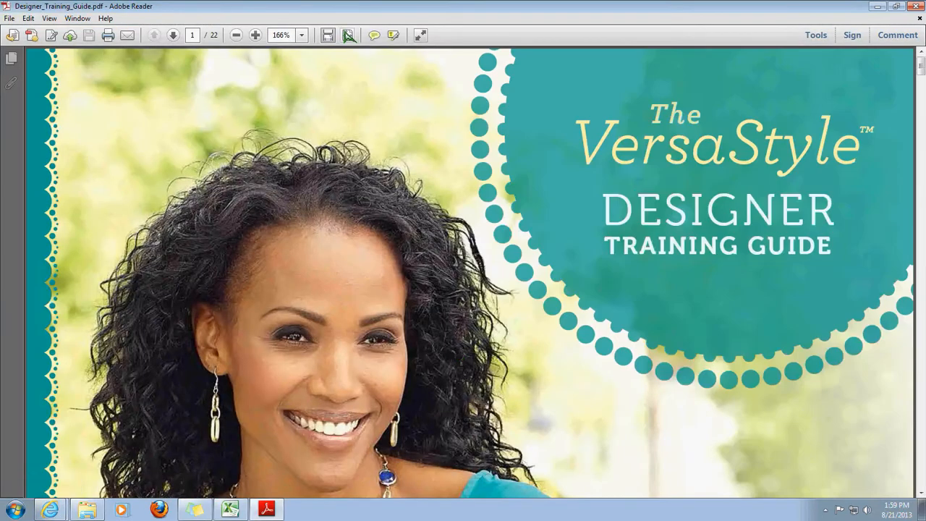
{"action": "left_click", "coordinate": [349, 36]}
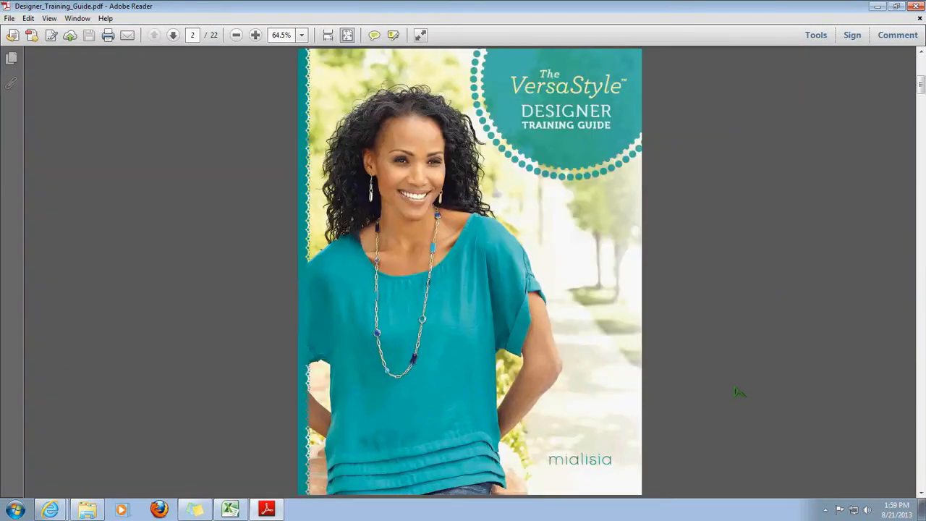
Look through the electronic Designer Training Guide from its table of contents to Building Your Mialisia Organization, and close the file.
{"action": "scroll", "coordinate": [738, 391], "scroll_direction": "down", "scroll_amount": 1}
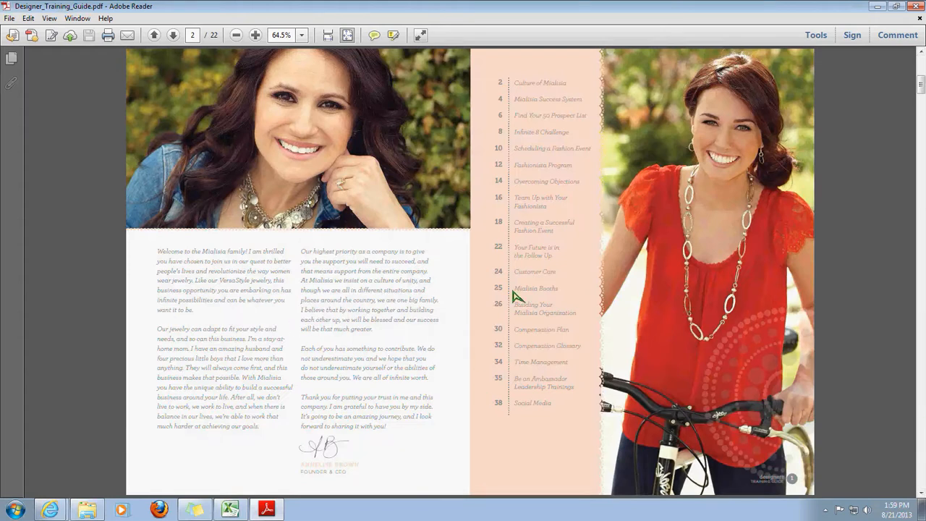
{"action": "scroll", "coordinate": [483, 305], "scroll_direction": "down", "scroll_amount": 1}
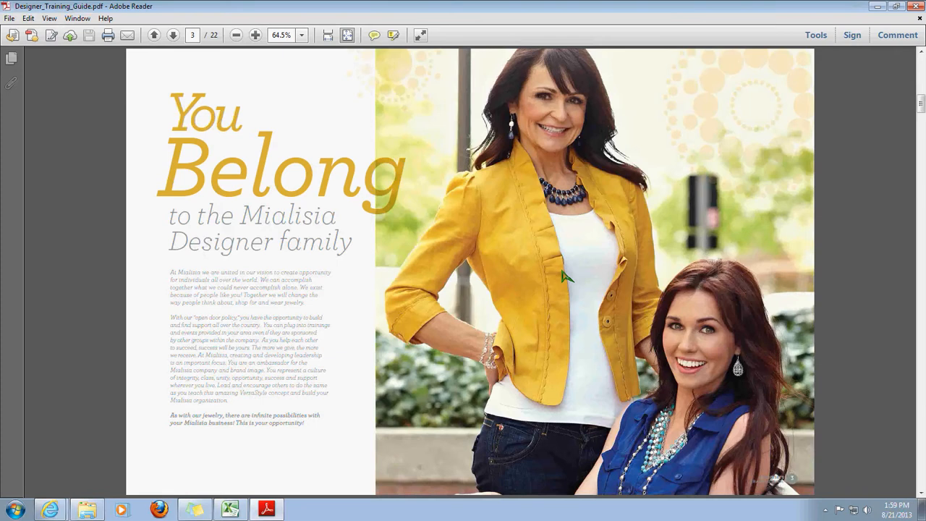
{"action": "scroll", "coordinate": [565, 276], "scroll_direction": "down", "scroll_amount": 1}
{"action": "scroll", "coordinate": [565, 277], "scroll_direction": "down", "scroll_amount": 2}
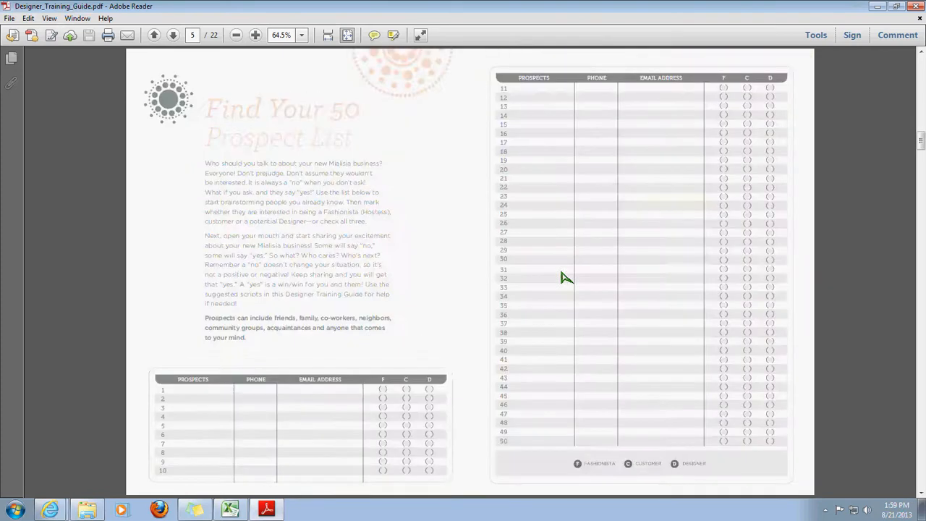
{"action": "scroll", "coordinate": [568, 285], "scroll_direction": "down", "scroll_amount": 1}
{"action": "scroll", "coordinate": [568, 284], "scroll_direction": "down", "scroll_amount": 4}
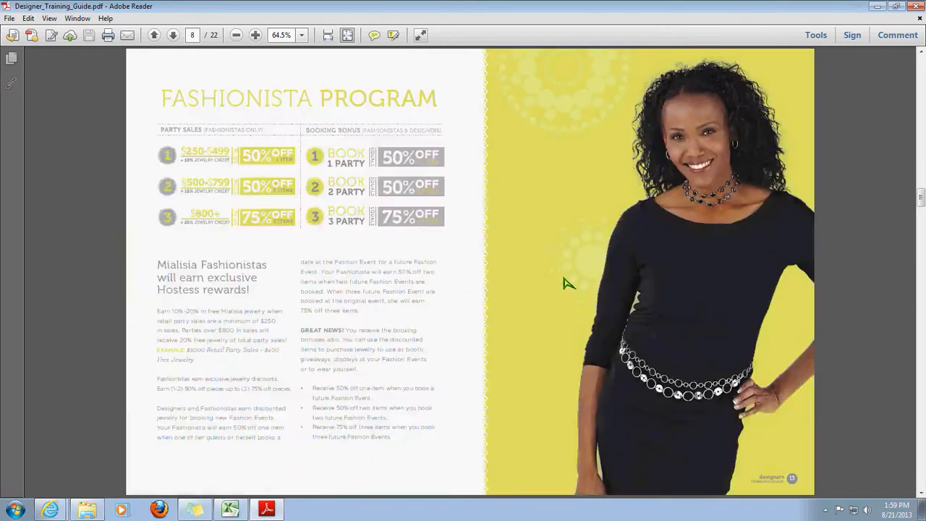
{"action": "scroll", "coordinate": [568, 283], "scroll_direction": "down", "scroll_amount": 3}
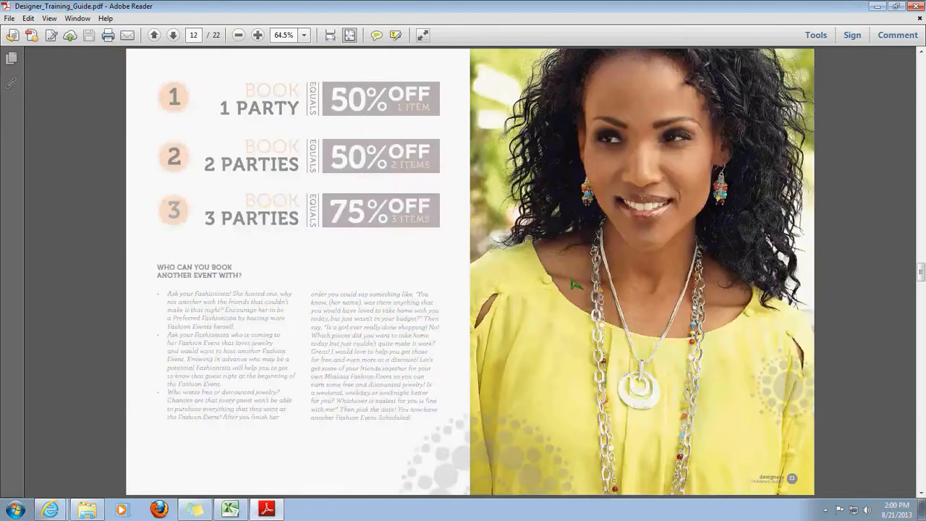
{"action": "scroll", "coordinate": [572, 283], "scroll_direction": "down", "scroll_amount": 1}
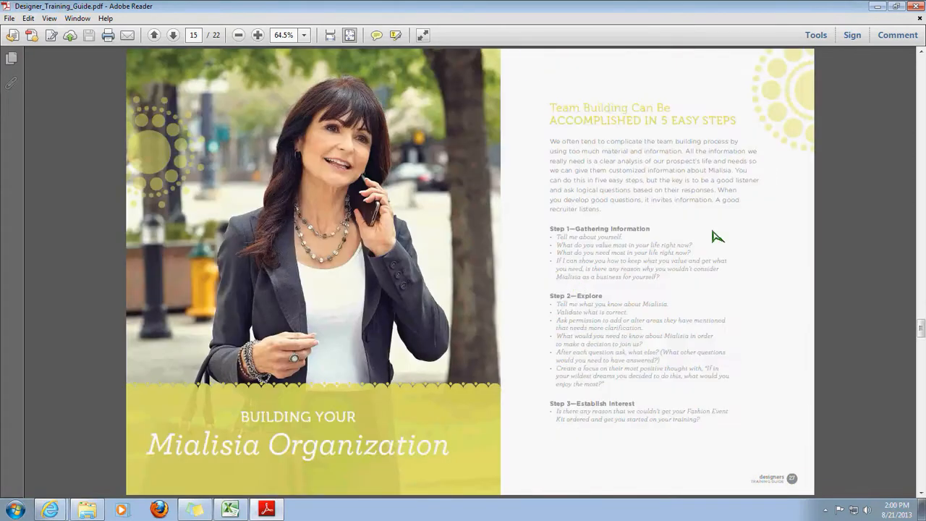
{"action": "left_click", "coordinate": [917, 6]}
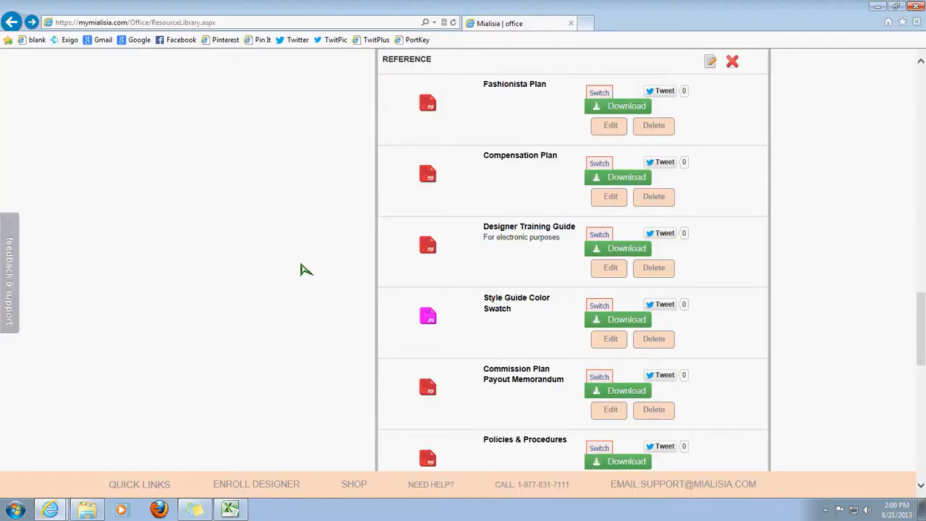
Open the Designer Training Guide - 8.5X11 for printing purposes from the Reference section and show it in full-page view.
{"action": "scroll", "coordinate": [242, 280], "scroll_direction": "down", "scroll_amount": 2}
{"action": "scroll", "coordinate": [241, 281], "scroll_direction": "down", "scroll_amount": 1}
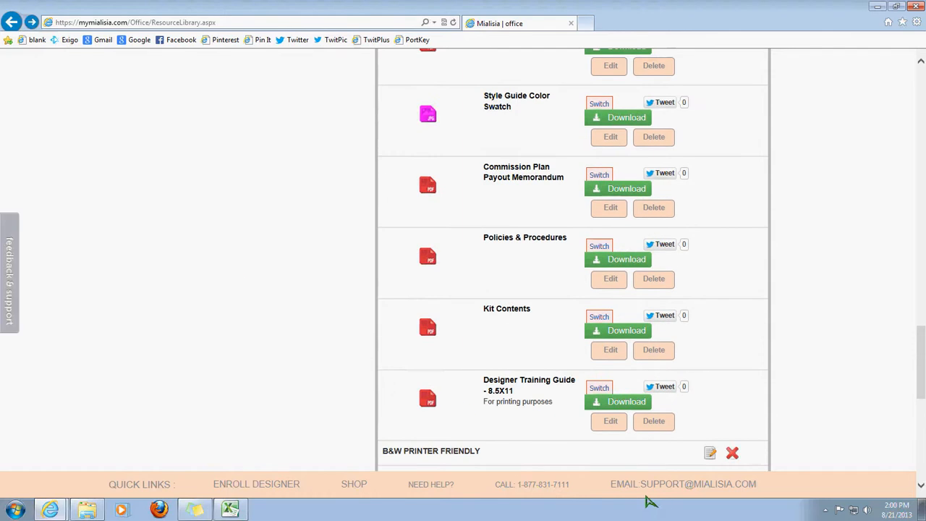
{"action": "left_click_drag", "start_coordinate": [528, 397], "coordinate": [450, 394]}
{"action": "left_click", "coordinate": [615, 403]}
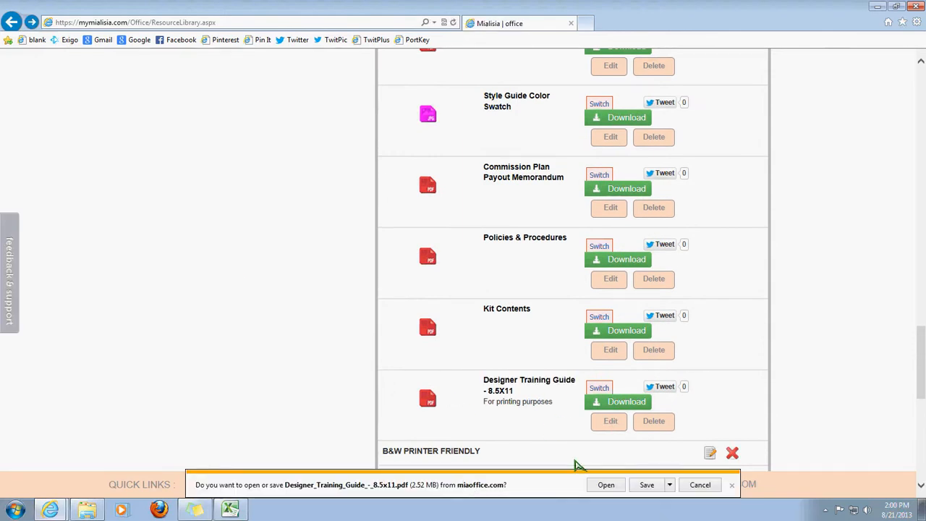
{"action": "left_click", "coordinate": [610, 488]}
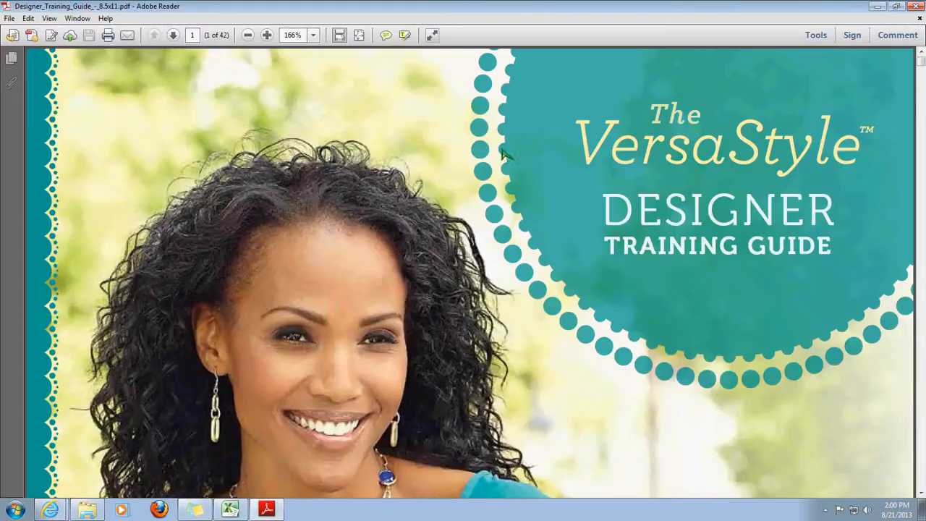
{"action": "left_click", "coordinate": [359, 34]}
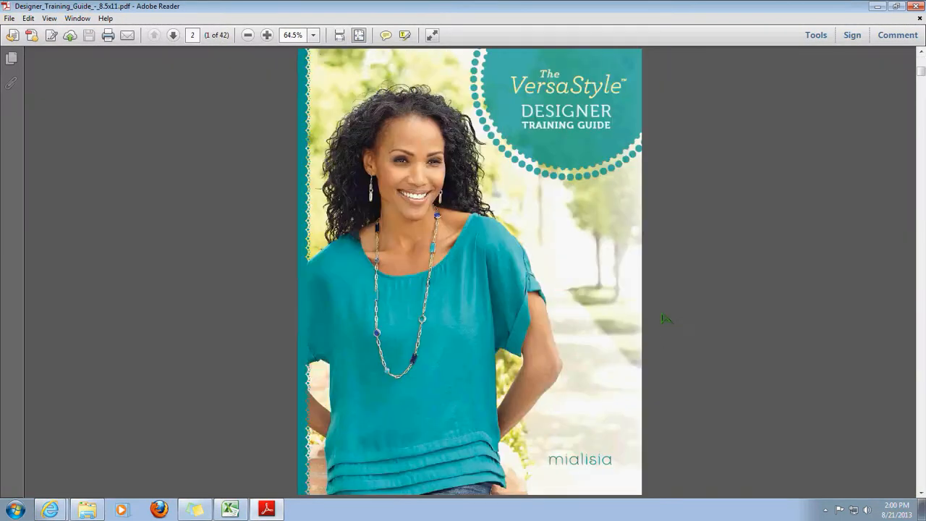
Examine the single-page layout of the 8.5X11 guide's first five pages, return to the cover, and close the file.
{"action": "scroll", "coordinate": [666, 319], "scroll_direction": "down", "scroll_amount": 1}
{"action": "scroll", "coordinate": [796, 191], "scroll_direction": "down", "scroll_amount": 1}
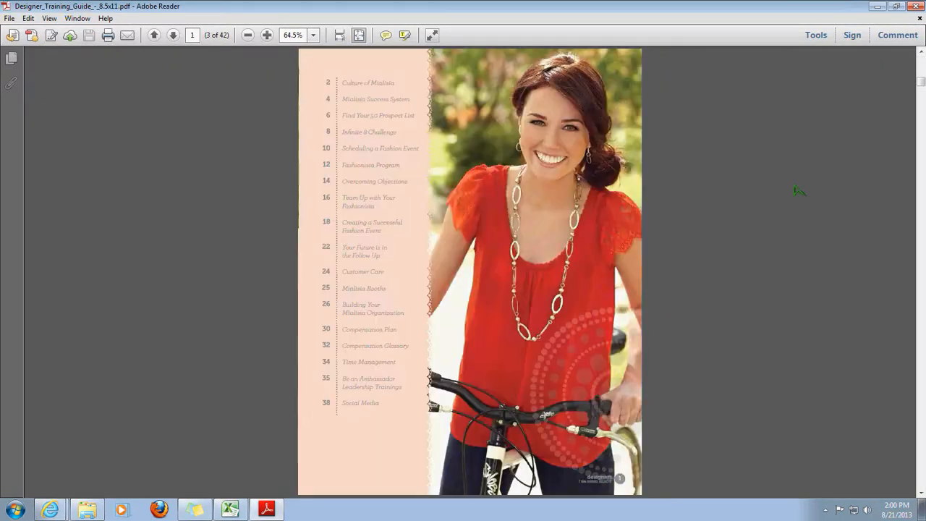
{"action": "scroll", "coordinate": [788, 221], "scroll_direction": "down", "scroll_amount": 1}
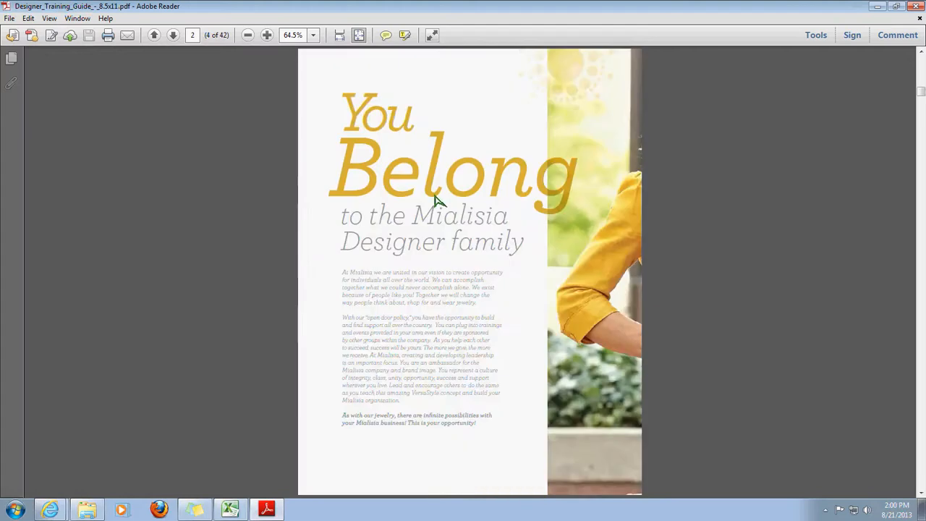
{"action": "scroll", "coordinate": [796, 285], "scroll_direction": "down", "scroll_amount": 1}
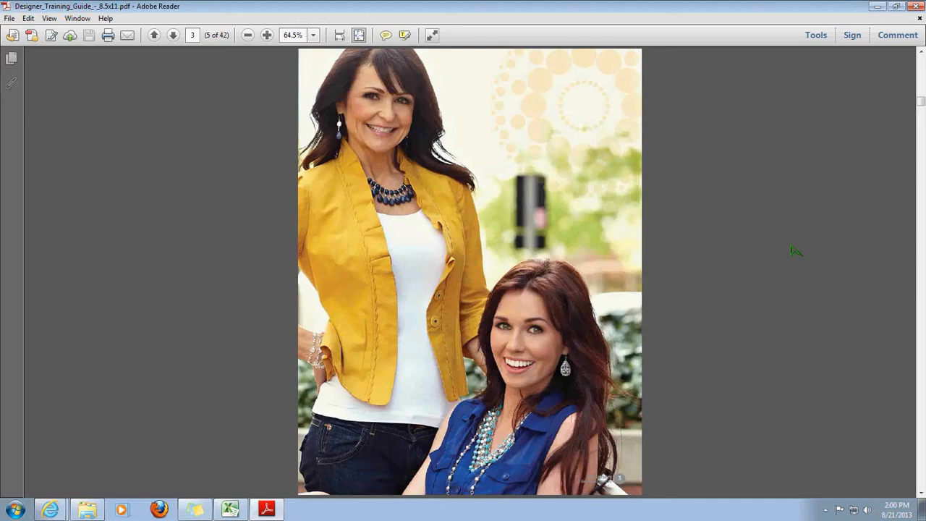
{"action": "scroll", "coordinate": [789, 195], "scroll_direction": "up", "scroll_amount": 4}
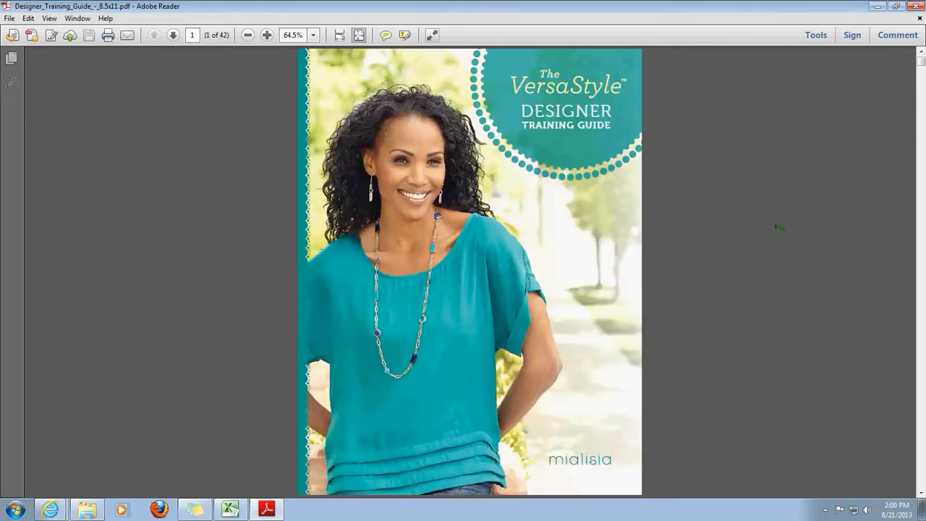
{"action": "left_click", "coordinate": [917, 6]}
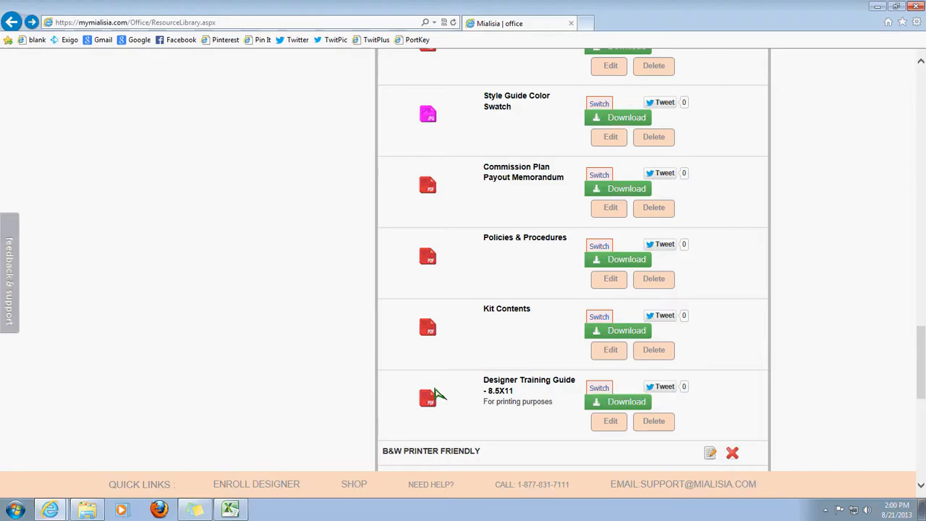
Open the Style Guide Color Swatch image from the Reference section, view its Pantone and CMYK colours, and close it.
{"action": "triple_click", "coordinate": [519, 394]}
{"action": "left_click", "coordinate": [524, 397]}
{"action": "scroll", "coordinate": [531, 399], "scroll_direction": "up", "scroll_amount": 2}
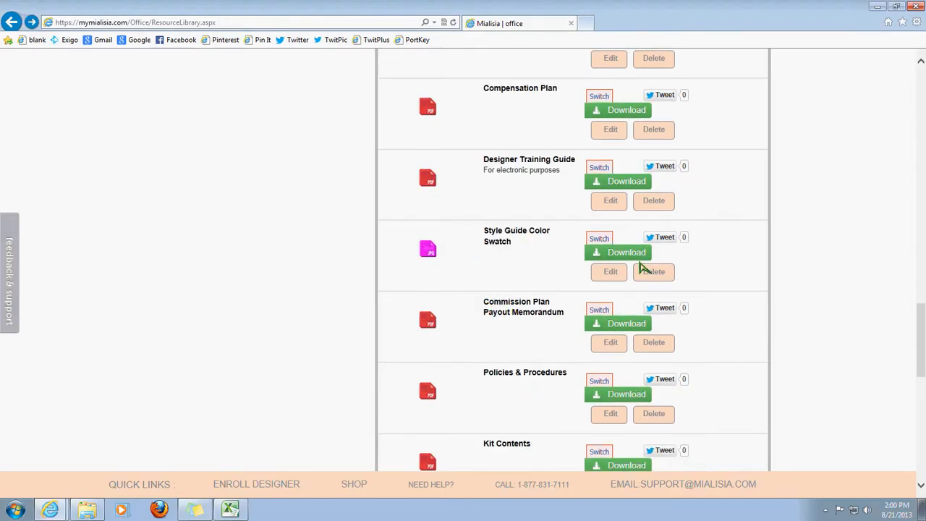
{"action": "left_click", "coordinate": [634, 259]}
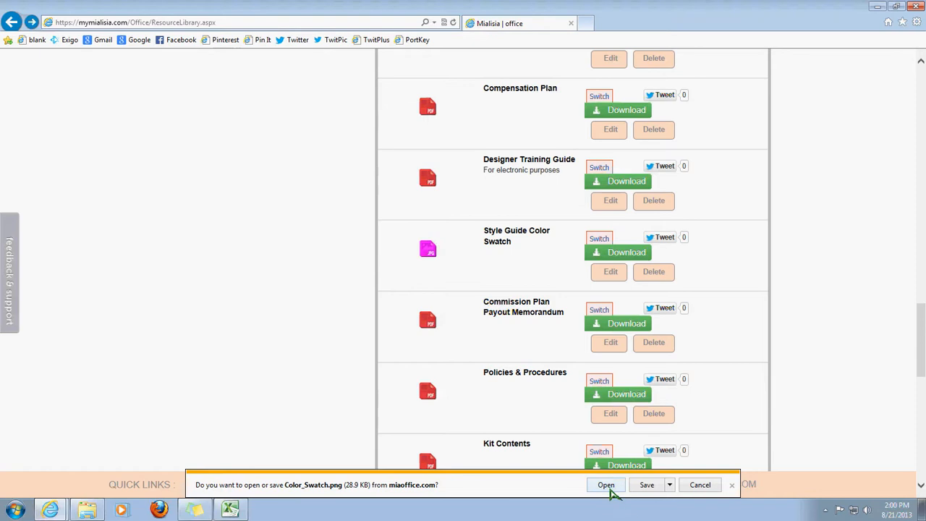
{"action": "left_click", "coordinate": [611, 487]}
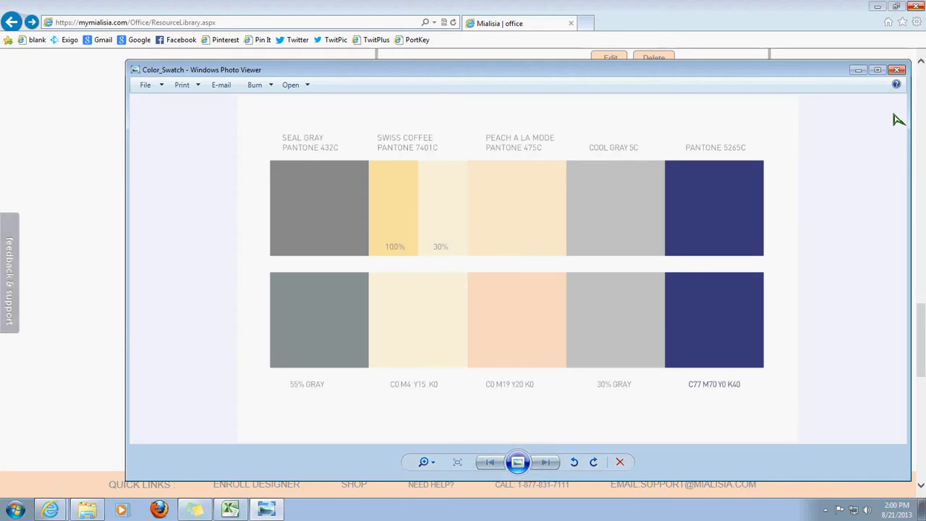
{"action": "left_click", "coordinate": [898, 70]}
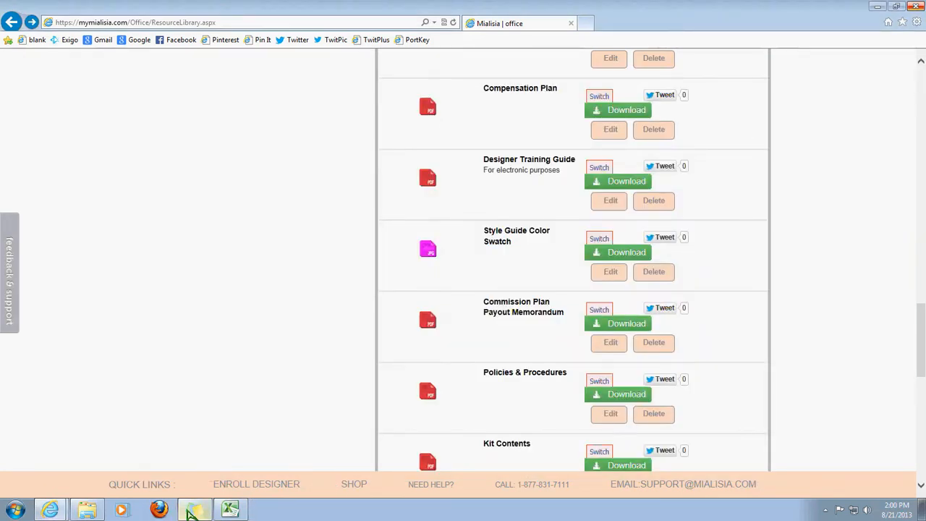
Show the sticky note, highlight its font names Museo 500 and Archer Italic, and return to the resource library.
{"action": "left_click", "coordinate": [192, 513]}
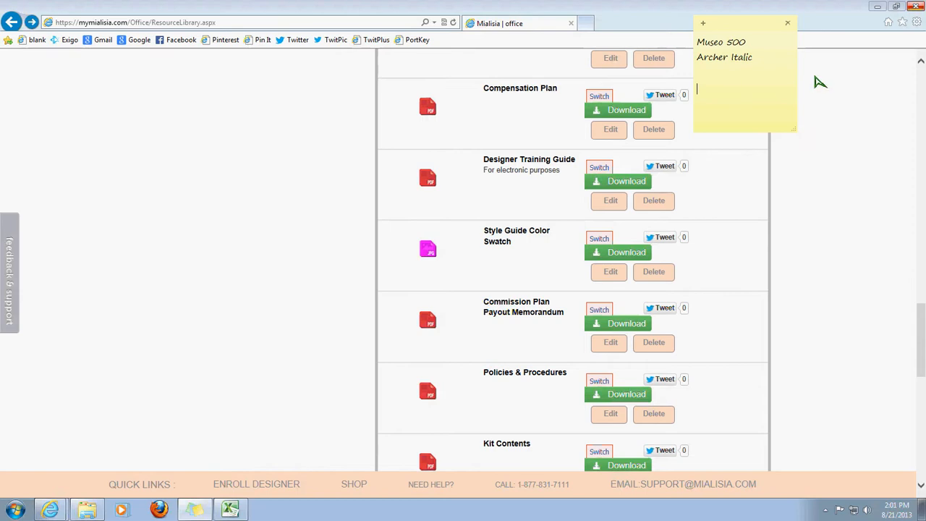
{"action": "triple_click", "coordinate": [757, 48]}
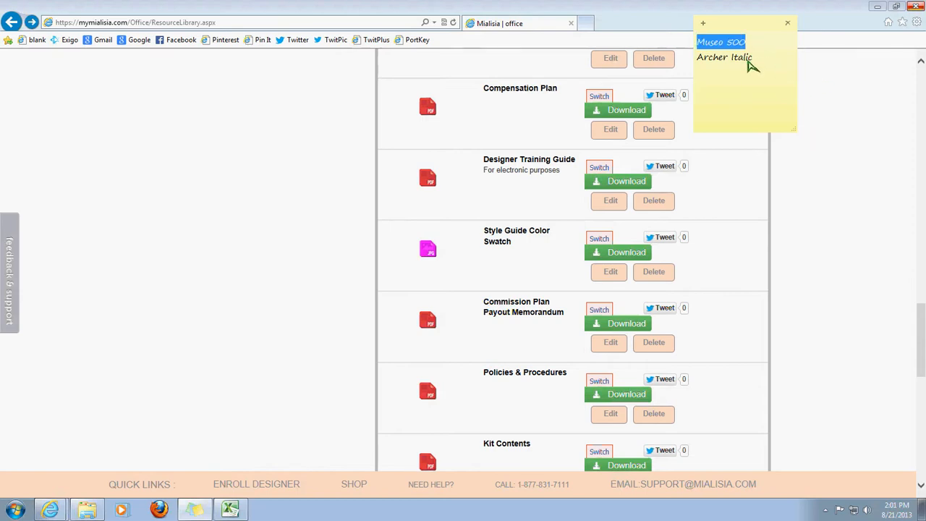
{"action": "left_click", "coordinate": [754, 65]}
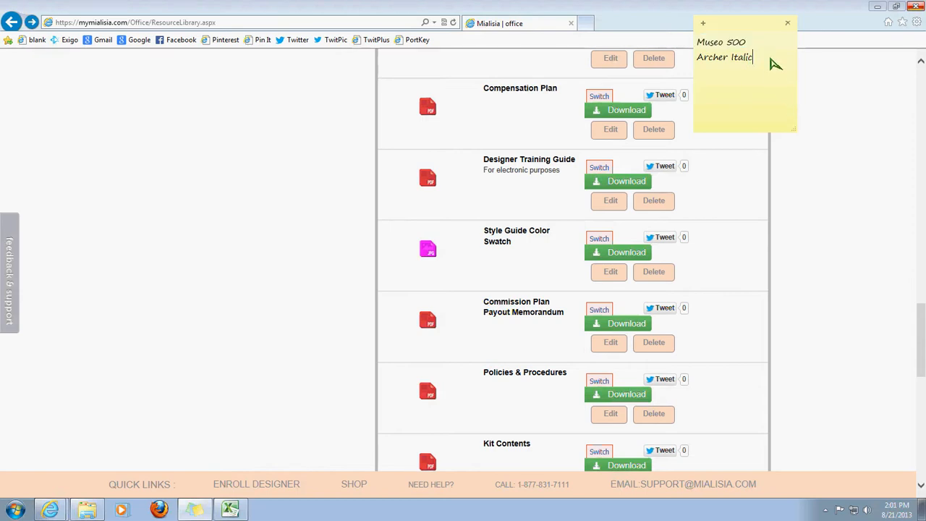
{"action": "left_click_drag", "start_coordinate": [774, 62], "coordinate": [746, 75]}
{"action": "left_click", "coordinate": [746, 75]}
{"action": "left_click", "coordinate": [858, 141]}
Open the Commission Plan Payout Memorandum, fit the full page in the view to read the payout dates, and close the file.
{"action": "scroll", "coordinate": [861, 141], "scroll_direction": "down", "scroll_amount": 3}
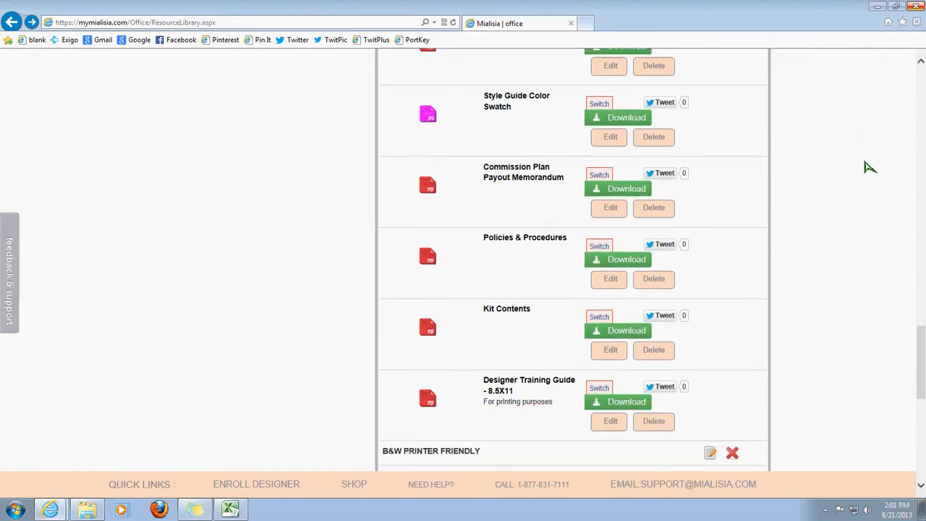
{"action": "left_click", "coordinate": [603, 185]}
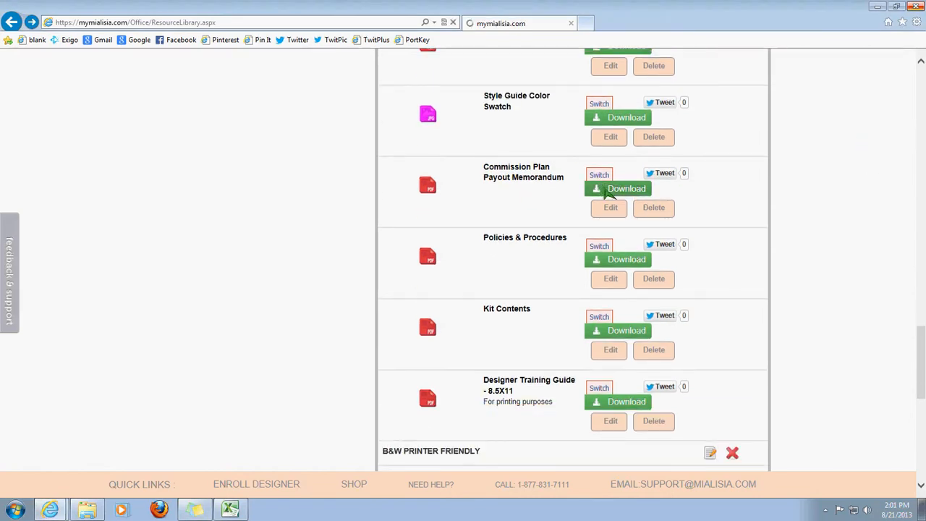
{"action": "left_click", "coordinate": [608, 486]}
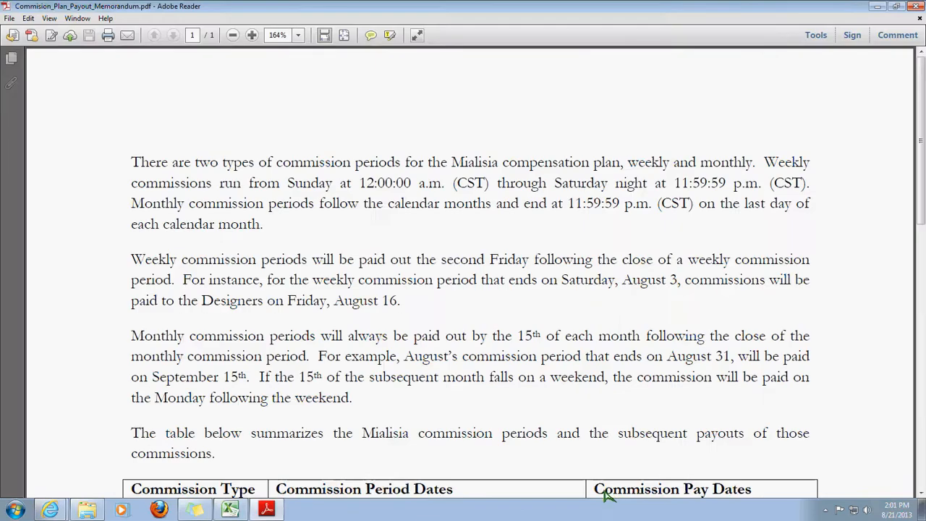
{"action": "left_click", "coordinate": [344, 36]}
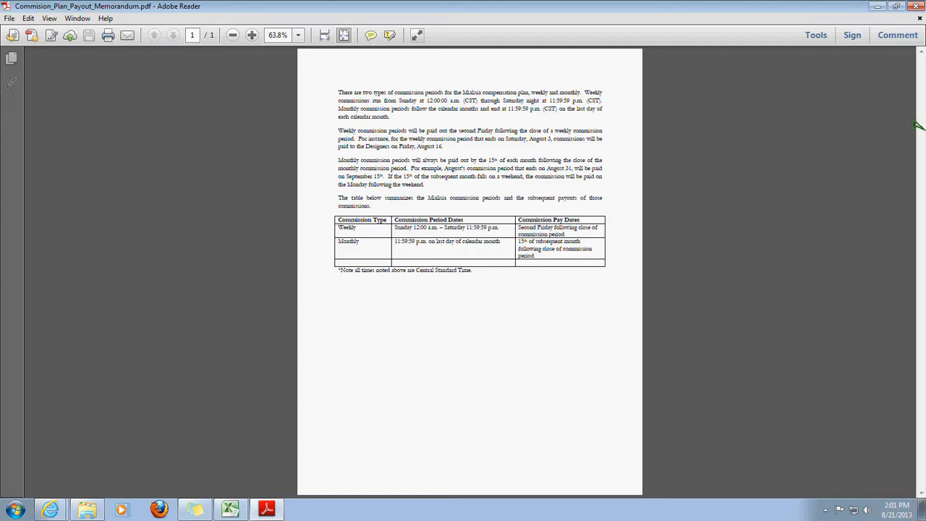
{"action": "left_click", "coordinate": [919, 7]}
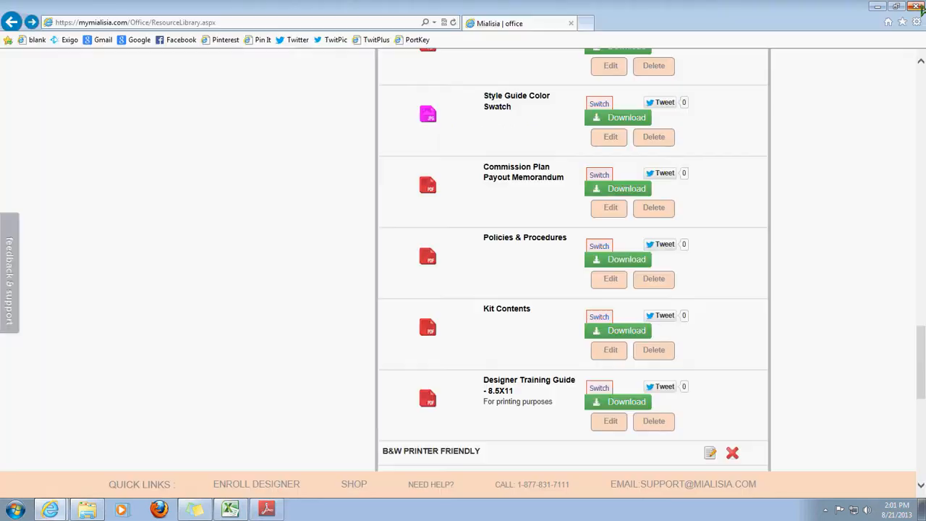
Open the Policies & Procedures document in full-page view, look through it to the last page, and close the file.
{"action": "left_click", "coordinate": [618, 259]}
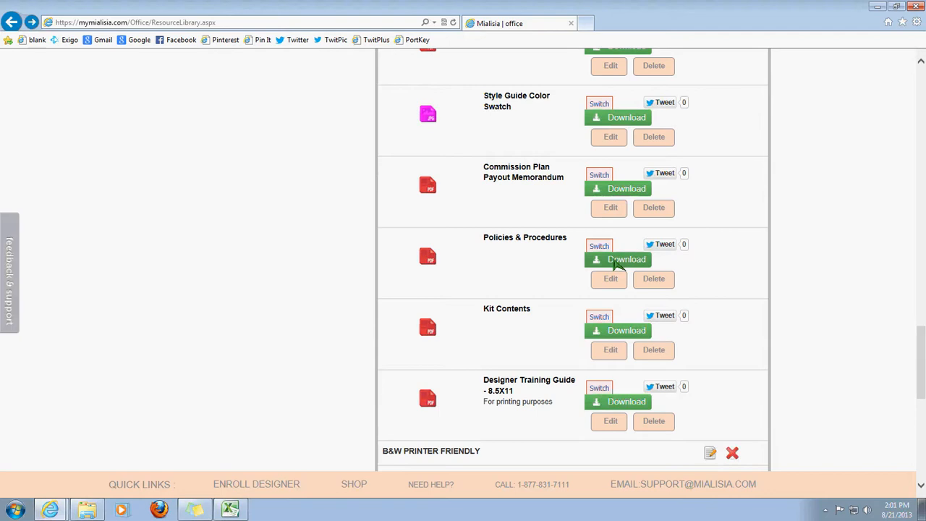
{"action": "left_click", "coordinate": [606, 486]}
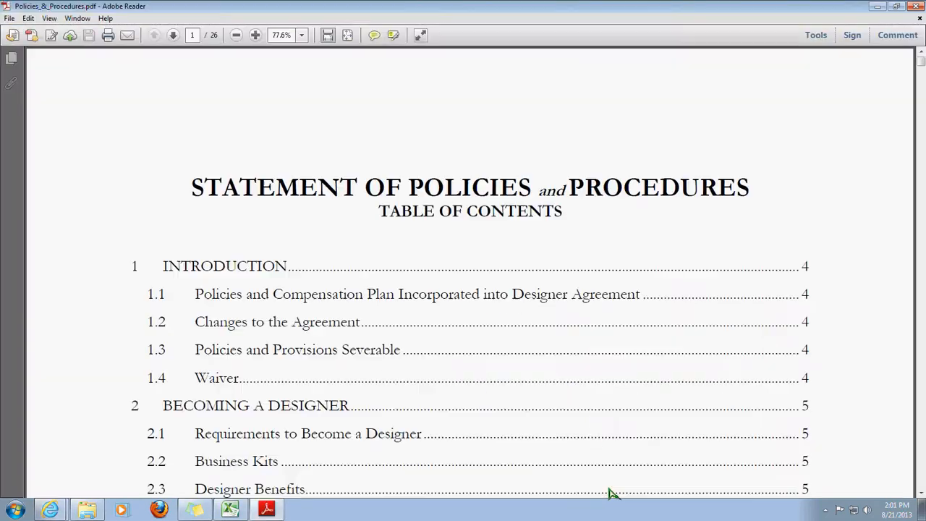
{"action": "left_click", "coordinate": [347, 35]}
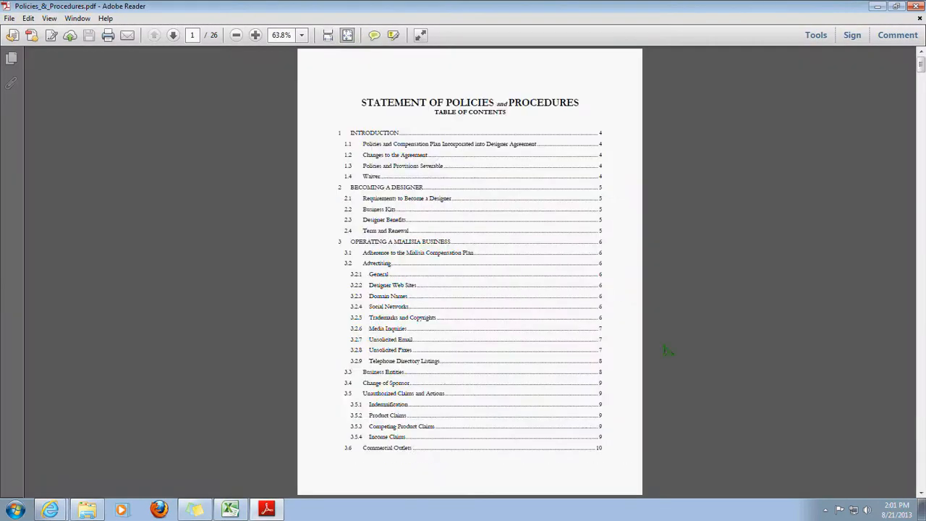
{"action": "scroll", "coordinate": [663, 327], "scroll_direction": "down", "scroll_amount": 3}
{"action": "scroll", "coordinate": [662, 327], "scroll_direction": "down", "scroll_amount": 10}
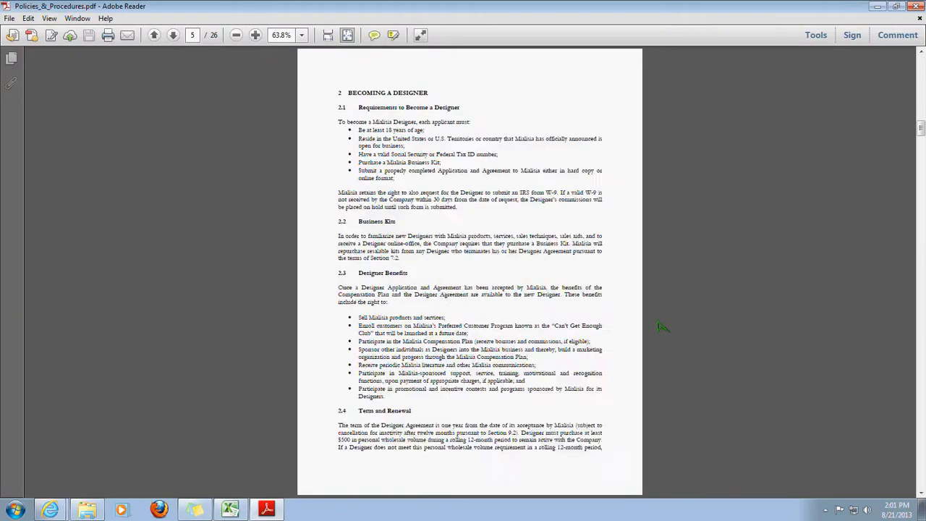
{"action": "scroll", "coordinate": [662, 327], "scroll_direction": "down", "scroll_amount": 15}
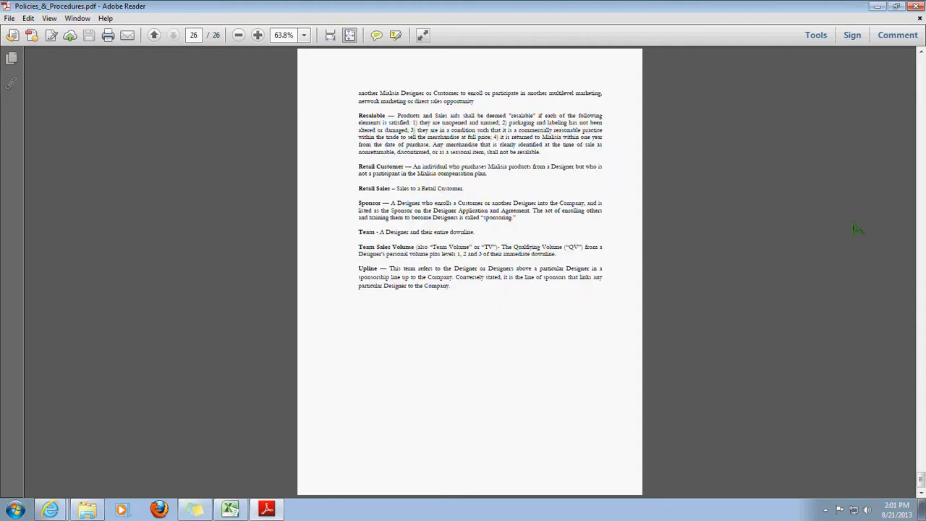
{"action": "left_click", "coordinate": [916, 5]}
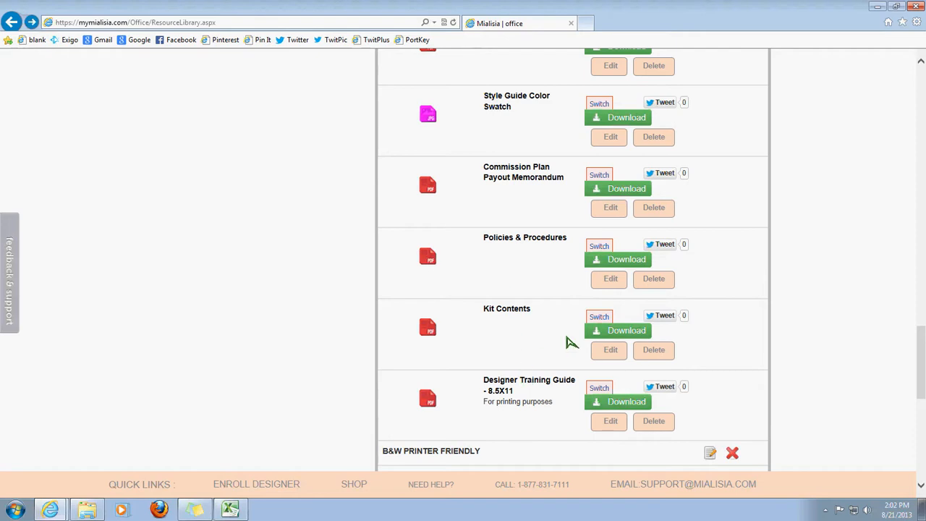
Open the Kit Contents document, compare the Complete Fashion Event and Basic Designer Kit contents, and close the file.
{"action": "left_click", "coordinate": [600, 330]}
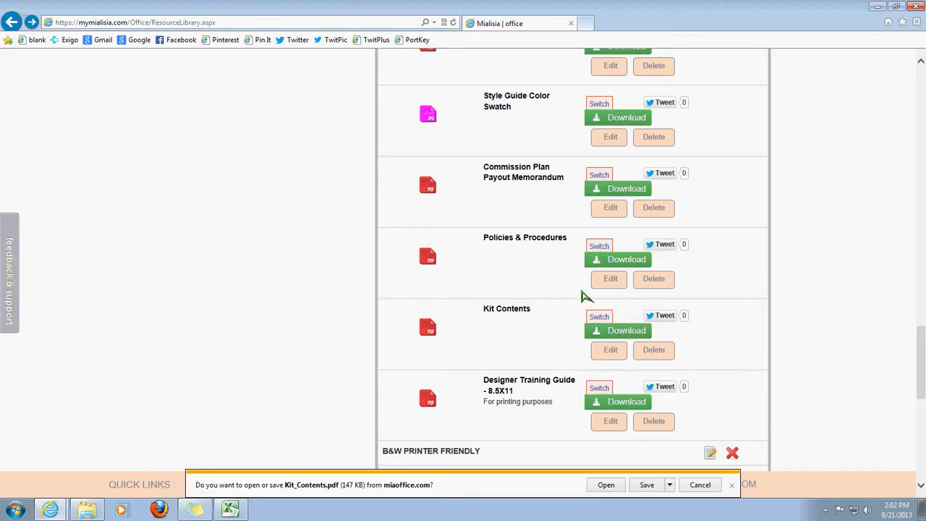
{"action": "left_click", "coordinate": [608, 484]}
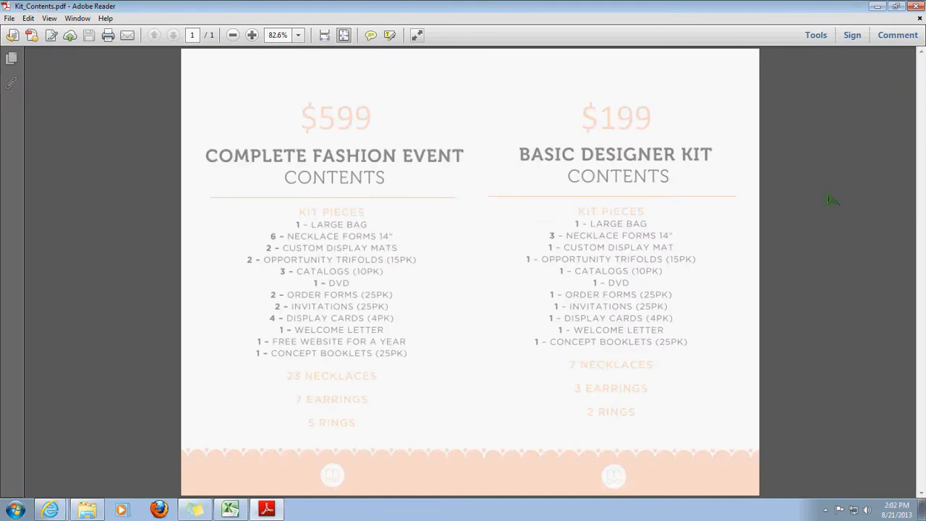
{"action": "left_click", "coordinate": [916, 5]}
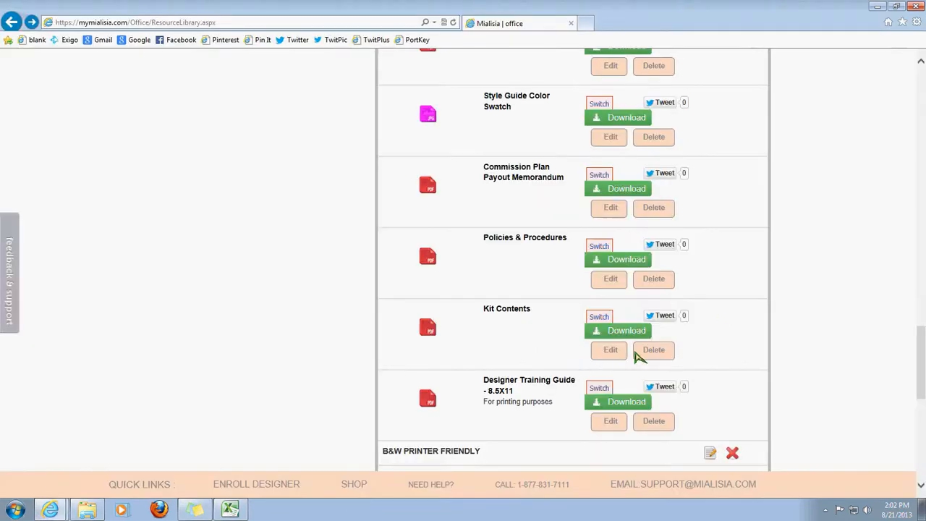
Review the documents listed under B&W Printer Friendly, from Designer Training Guide - Darker Text to Designer Application - B&W.
{"action": "scroll", "coordinate": [518, 427], "scroll_direction": "down", "scroll_amount": 2}
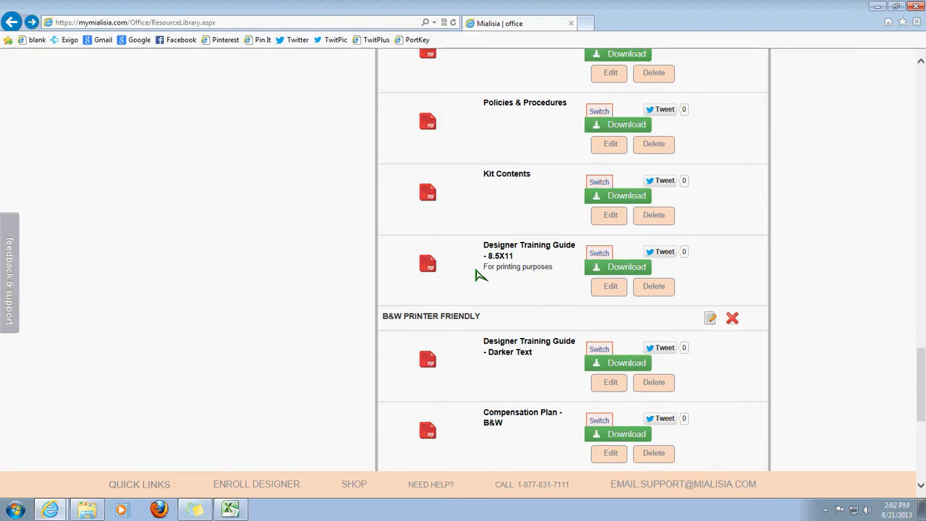
{"action": "scroll", "coordinate": [347, 260], "scroll_direction": "down", "scroll_amount": 4}
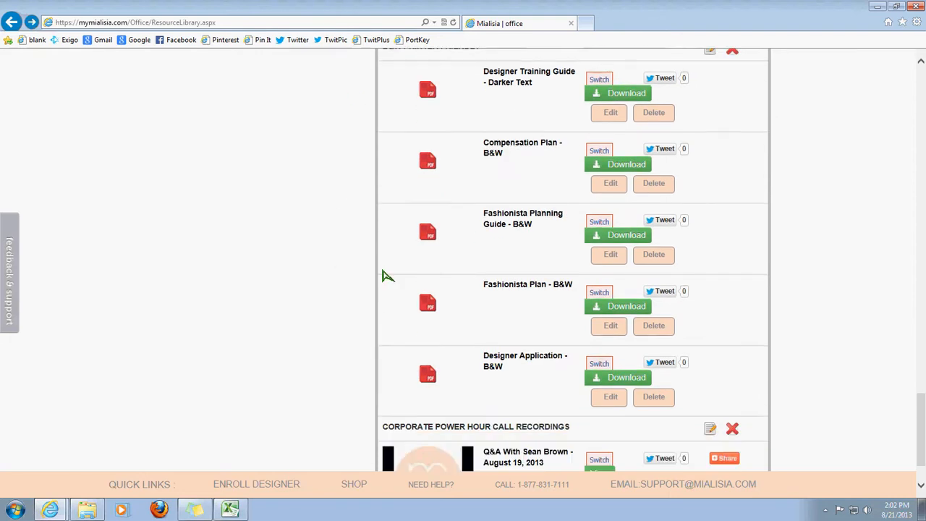
{"action": "scroll", "coordinate": [305, 398], "scroll_direction": "down", "scroll_amount": 1}
{"action": "scroll", "coordinate": [305, 399], "scroll_direction": "up", "scroll_amount": 2}
{"action": "scroll", "coordinate": [305, 398], "scroll_direction": "down", "scroll_amount": 1}
{"action": "scroll", "coordinate": [305, 397], "scroll_direction": "down", "scroll_amount": 1}
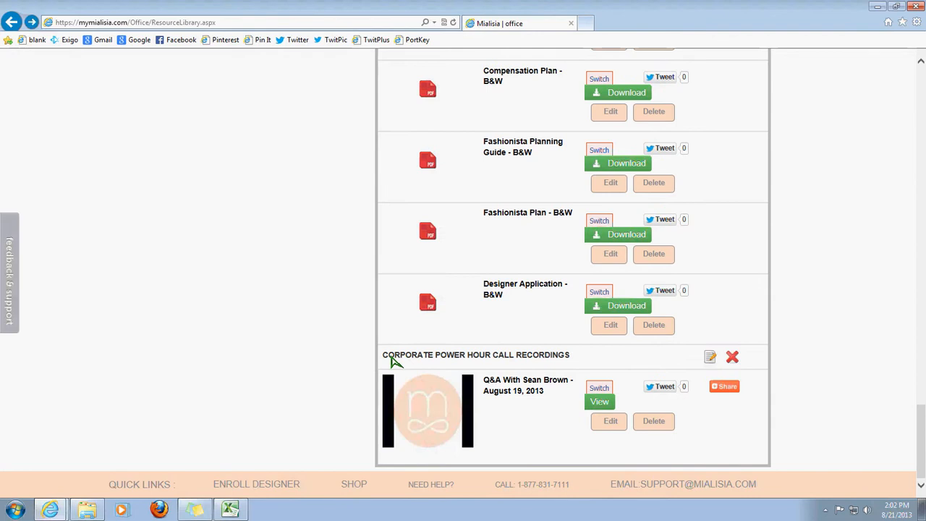
Highlight the Corporate Power Hour Call Recordings heading and the title of its August 19, 2013 Q&A recording, and clear the selection.
{"action": "left_click_drag", "start_coordinate": [392, 360], "coordinate": [595, 368]}
{"action": "left_click", "coordinate": [692, 325]}
{"action": "left_click_drag", "start_coordinate": [484, 381], "coordinate": [537, 385]}
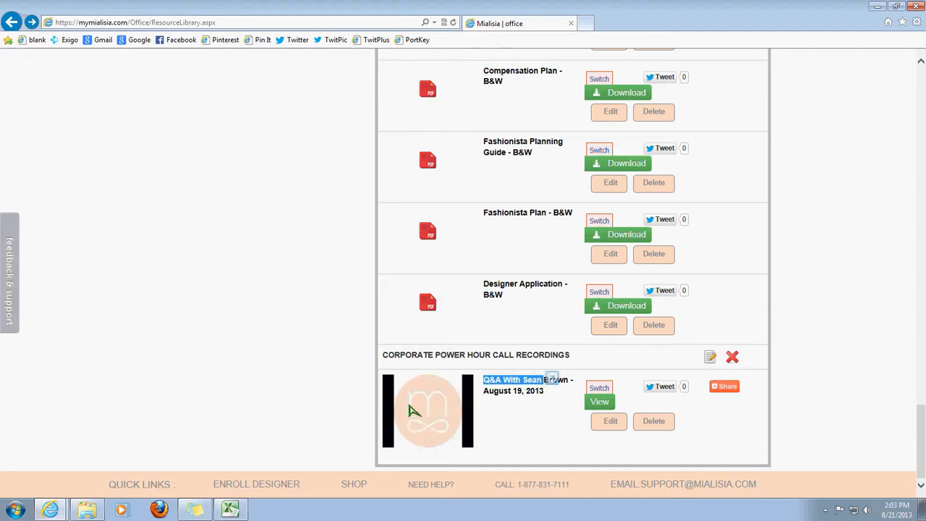
{"action": "left_click", "coordinate": [284, 375]}
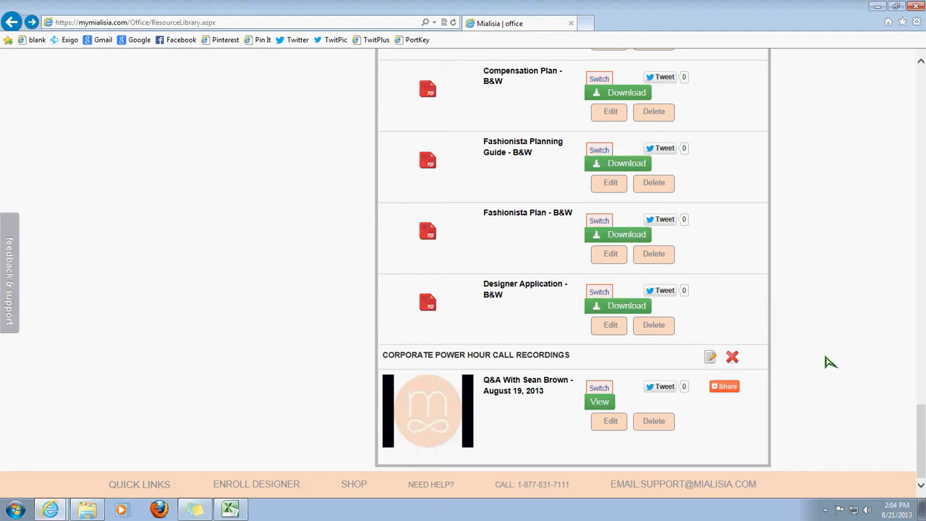
Look back over the whole resource library, ending at the category list and the Training Videos section.
{"action": "scroll", "coordinate": [812, 432], "scroll_direction": "up", "scroll_amount": 7}
{"action": "scroll", "coordinate": [808, 434], "scroll_direction": "up", "scroll_amount": 15}
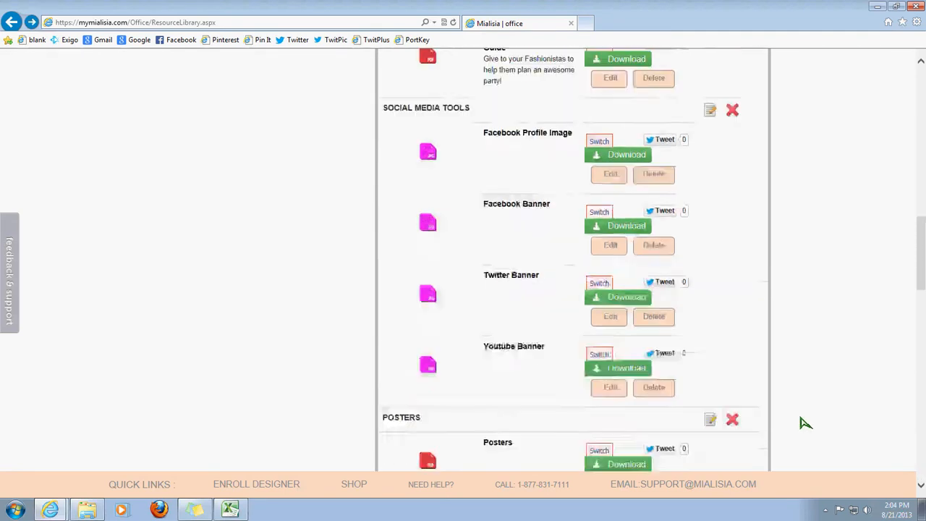
{"action": "scroll", "coordinate": [810, 424], "scroll_direction": "down", "scroll_amount": 8}
{"action": "scroll", "coordinate": [811, 426], "scroll_direction": "down", "scroll_amount": 8}
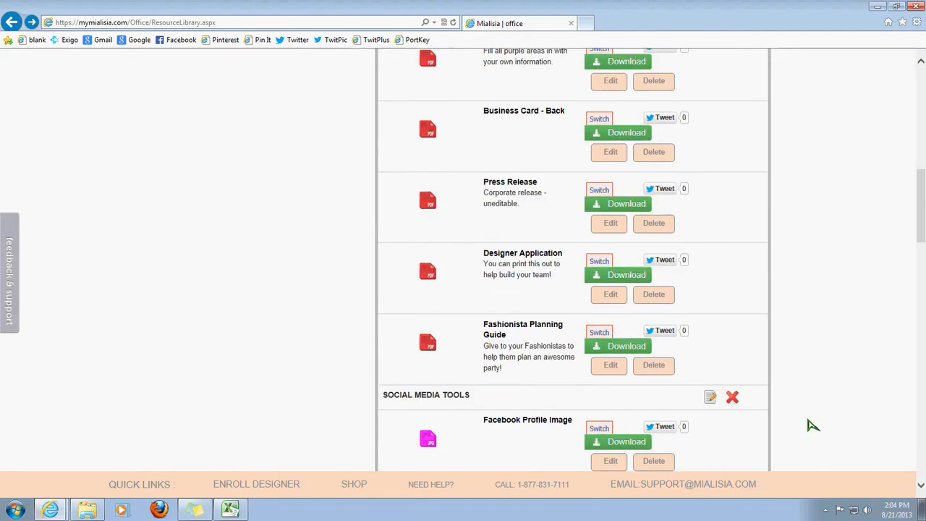
{"action": "scroll", "coordinate": [814, 418], "scroll_direction": "up", "scroll_amount": 8}
{"action": "scroll", "coordinate": [817, 414], "scroll_direction": "up", "scroll_amount": 10}
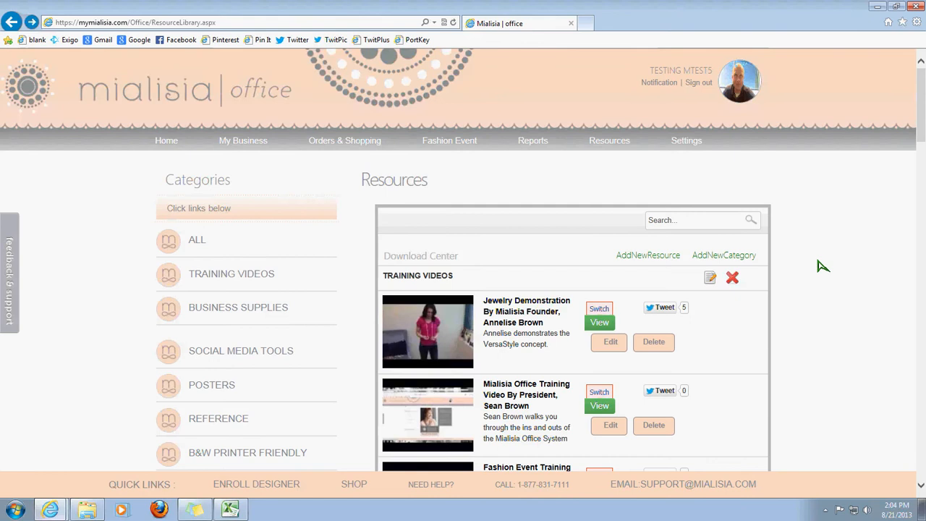
{"action": "scroll", "coordinate": [823, 266], "scroll_direction": "down", "scroll_amount": 3}
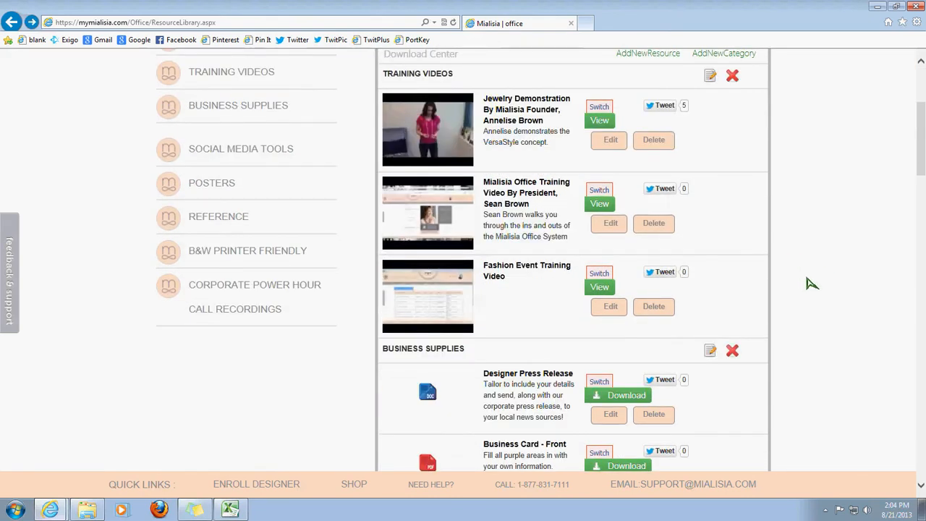
{"action": "scroll", "coordinate": [812, 283], "scroll_direction": "up", "scroll_amount": 2}
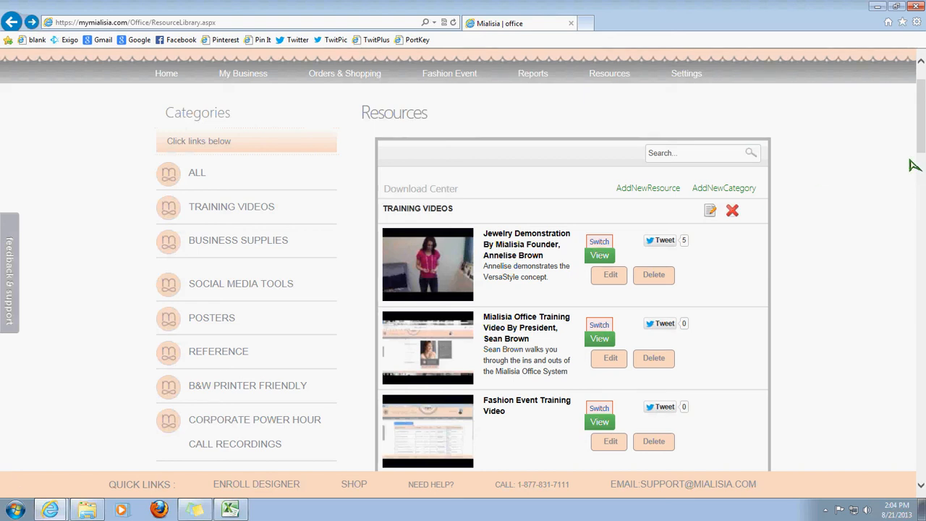
{"action": "scroll", "coordinate": [915, 164], "scroll_direction": "down", "scroll_amount": 2}
{"action": "scroll", "coordinate": [914, 164], "scroll_direction": "up", "scroll_amount": 2}
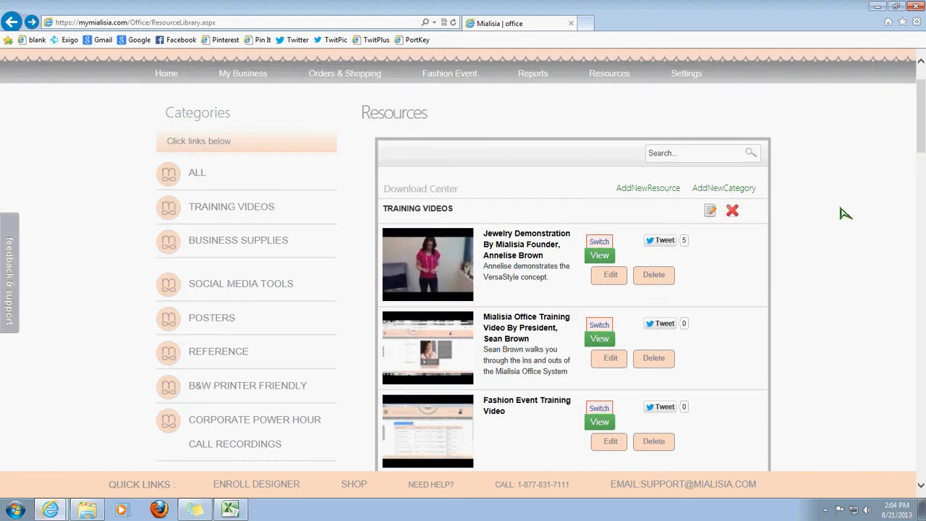